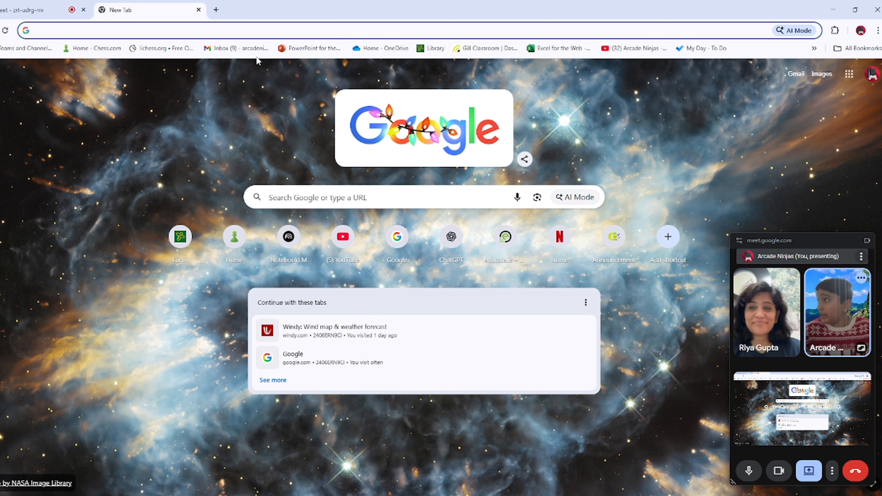
Step: Open the NotebookLM website at notebooklm.google.com and create a new notebook
left_click(232, 31)
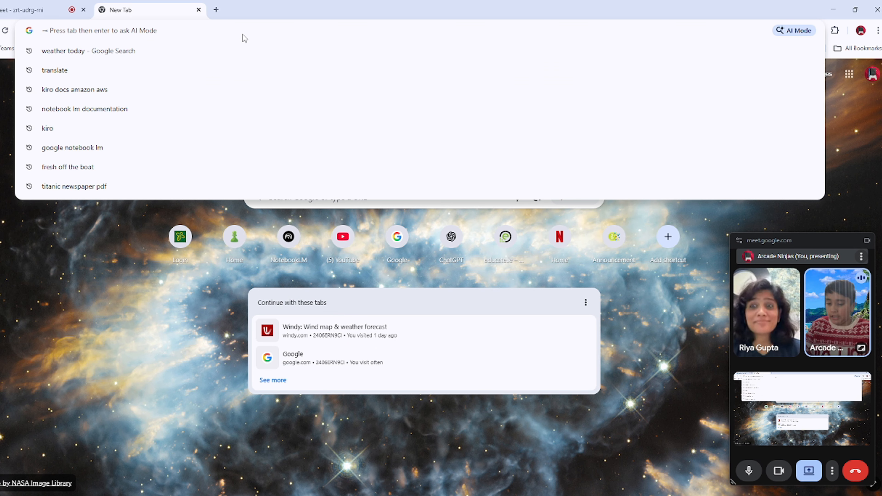
type("note")
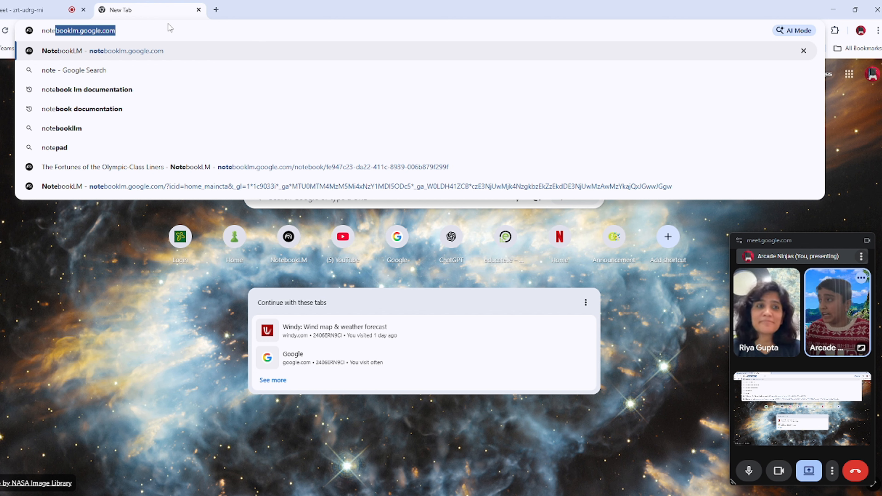
left_click(143, 52)
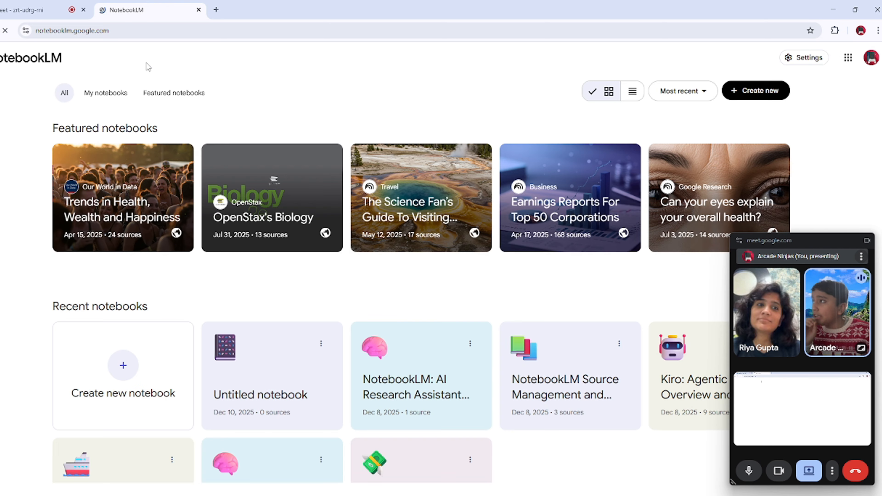
scroll(508, 364, "down", 3)
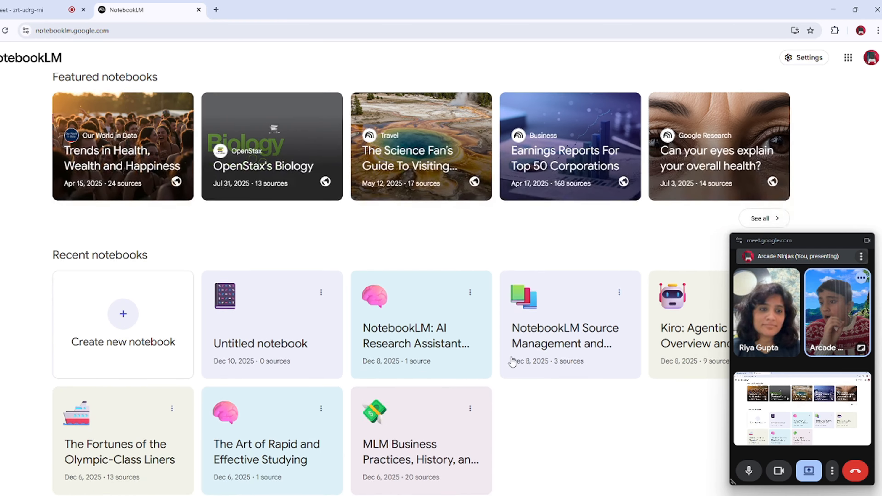
scroll(436, 378, "up", 3)
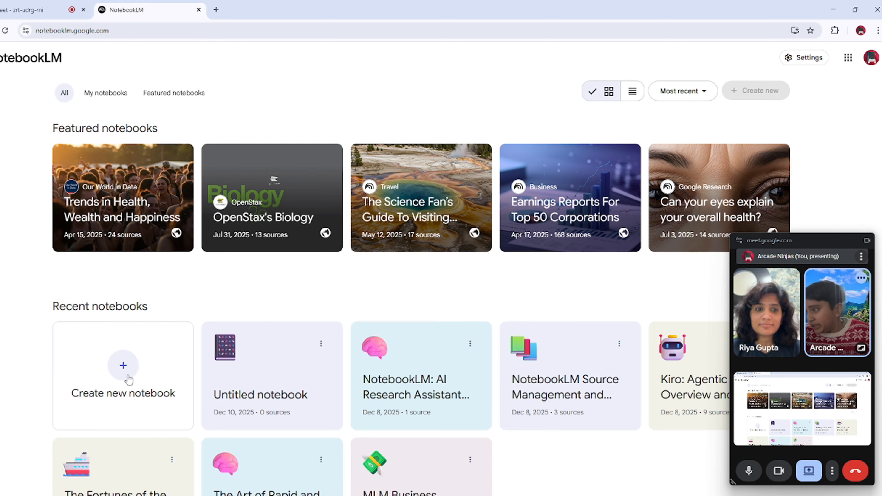
left_click(128, 376)
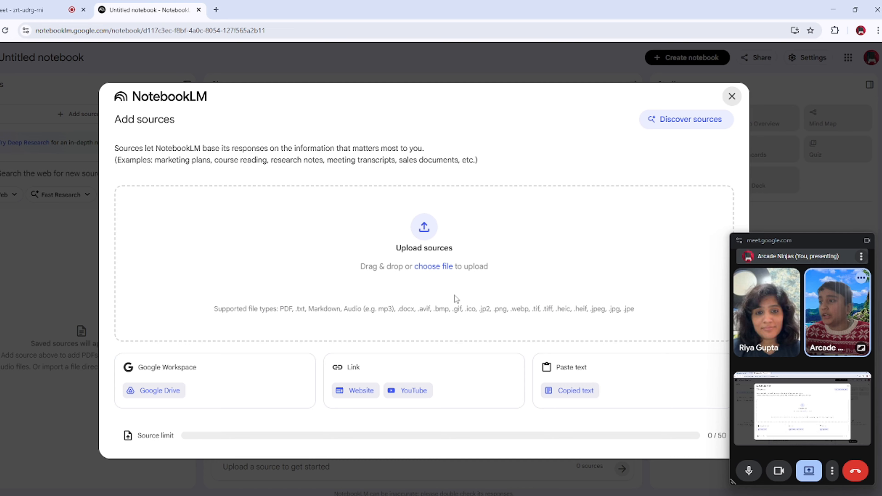
Step: Upload the PDF The_Olympic_Class_Saga from the Downloads folder as the notebook's source
left_click(423, 236)
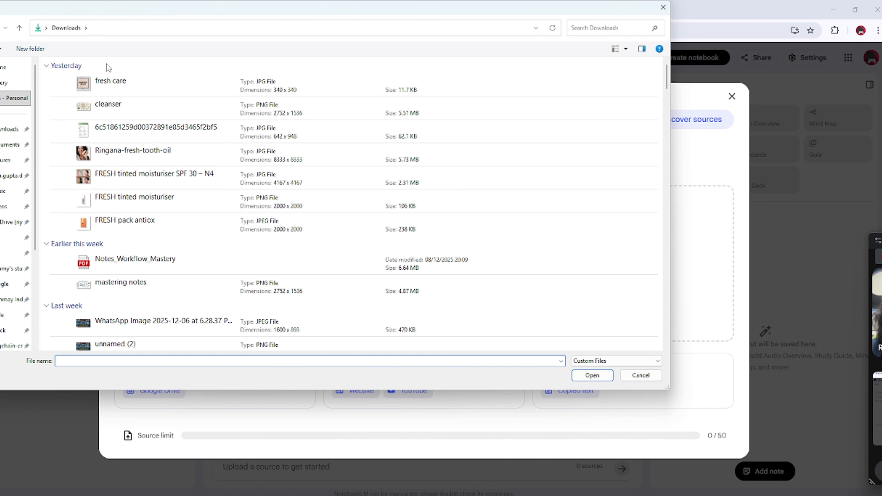
scroll(156, 209, "down", 5)
scroll(156, 236, "down", 6)
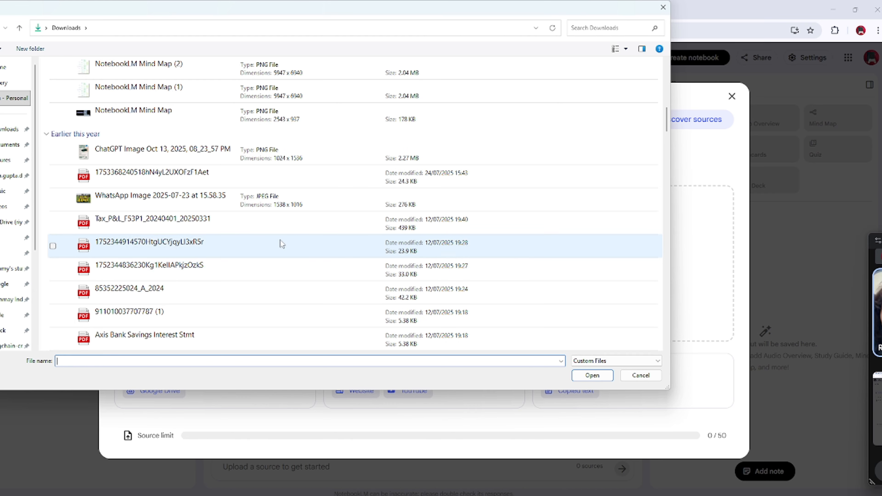
scroll(249, 238, "down", 10)
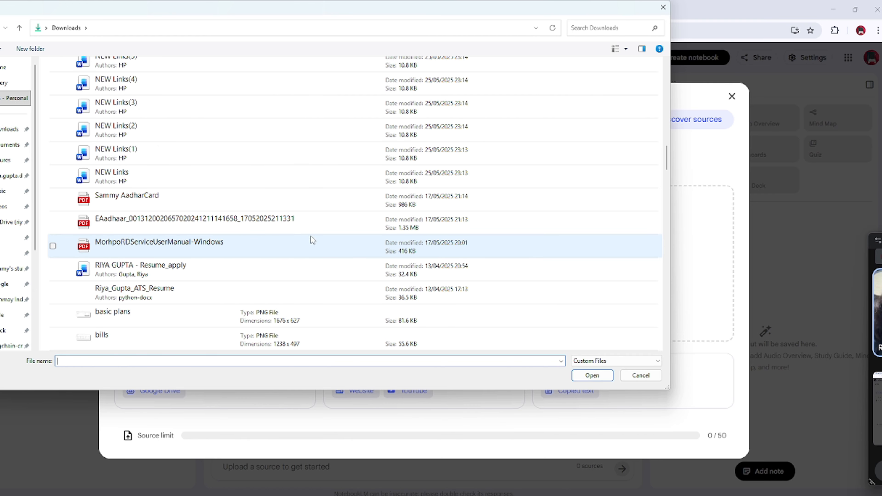
scroll(311, 238, "up", 5)
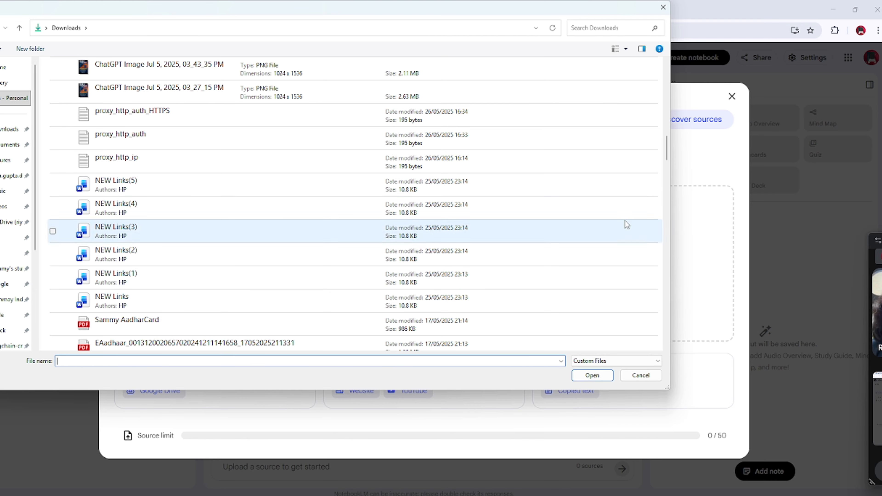
scroll(266, 317, "down", 15)
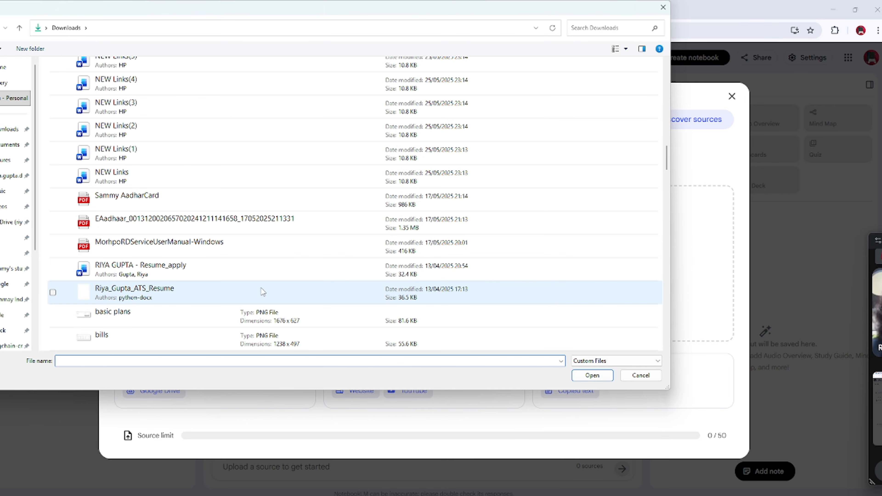
scroll(206, 249, "down", 10)
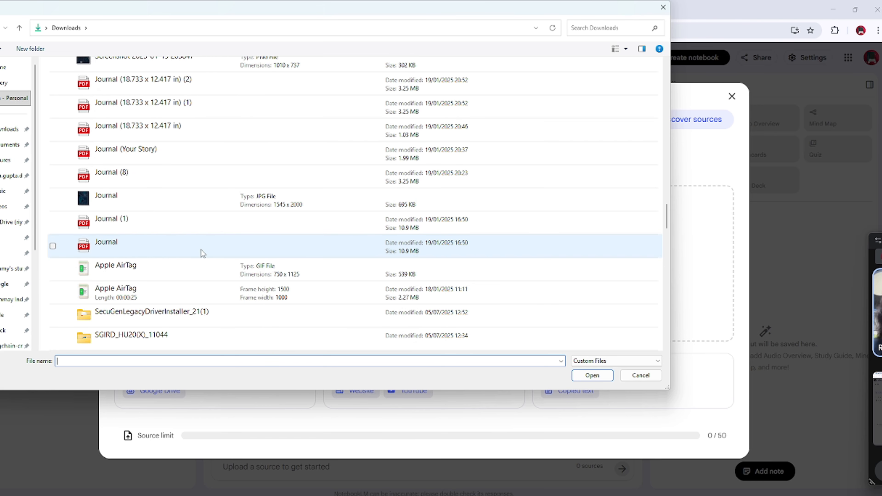
scroll(186, 254, "up", 20)
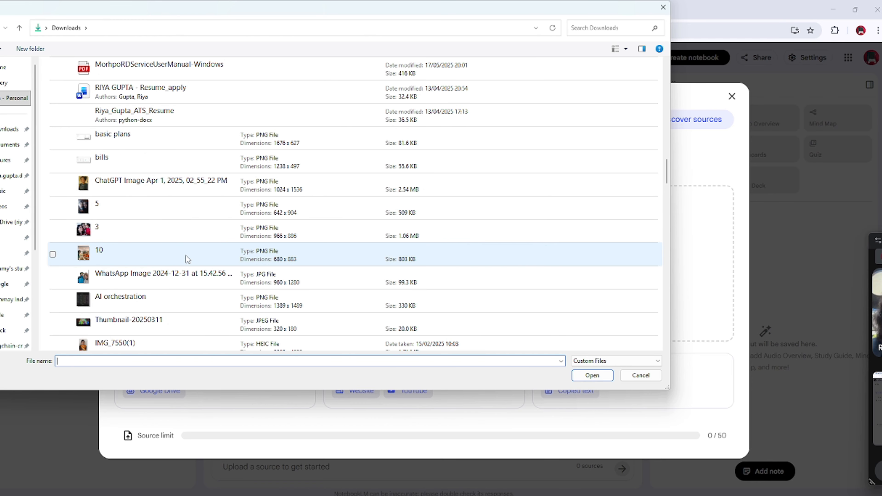
scroll(183, 257, "up", 5)
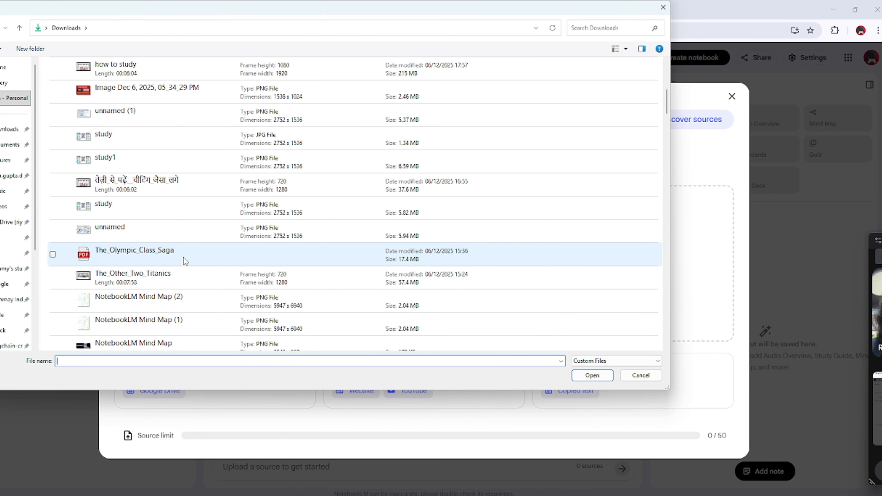
scroll(178, 267, "down", 2)
left_click(122, 246)
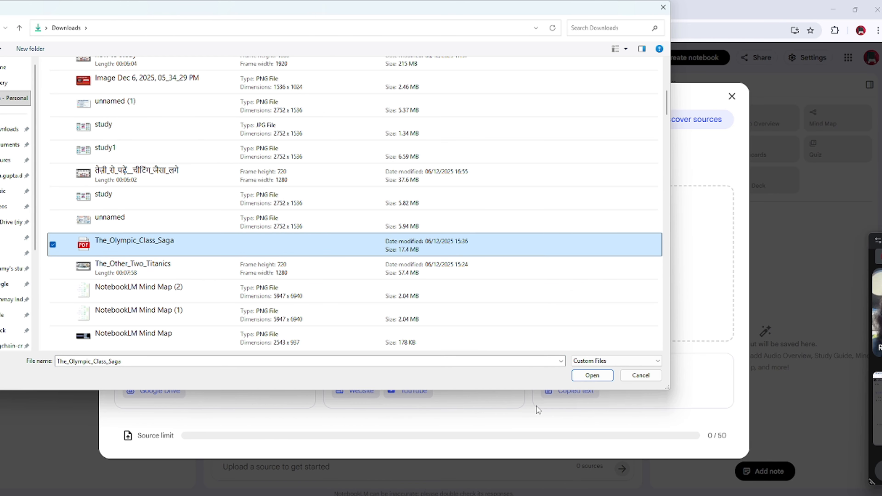
left_click(591, 376)
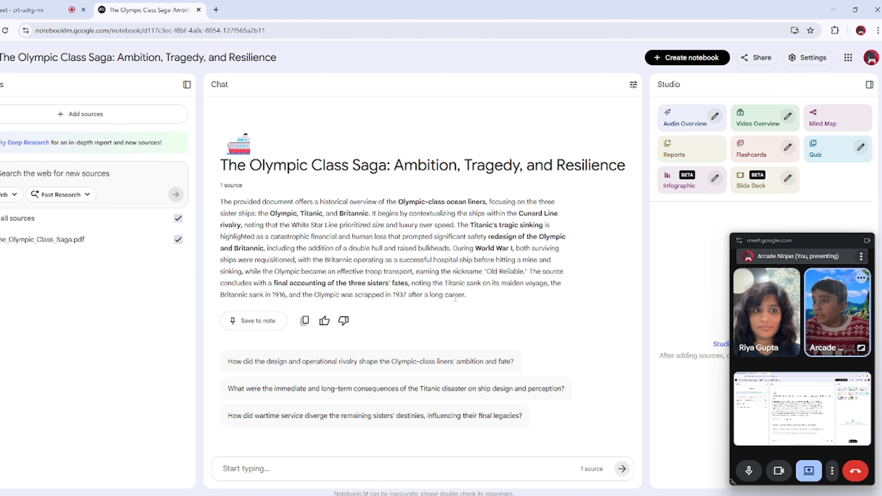
left_click_drag(463, 295, 220, 202)
left_click(497, 310)
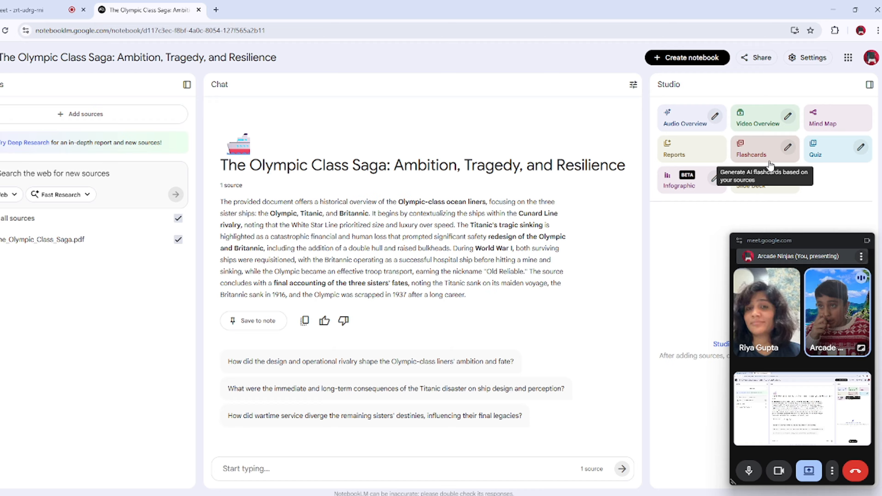
Step: Generate an Audio Overview whose hosts focus on "the dates the ships were built", keeping the Deep Dive format, English and default length
left_click(715, 117)
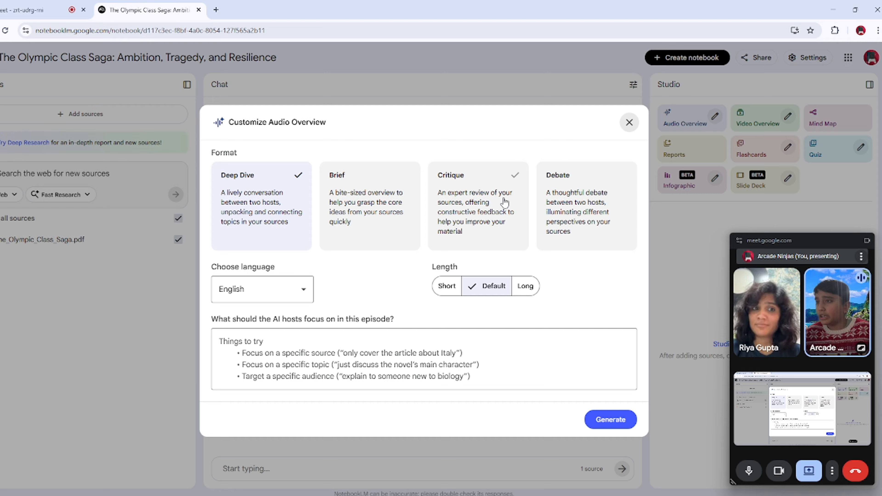
left_click(294, 293)
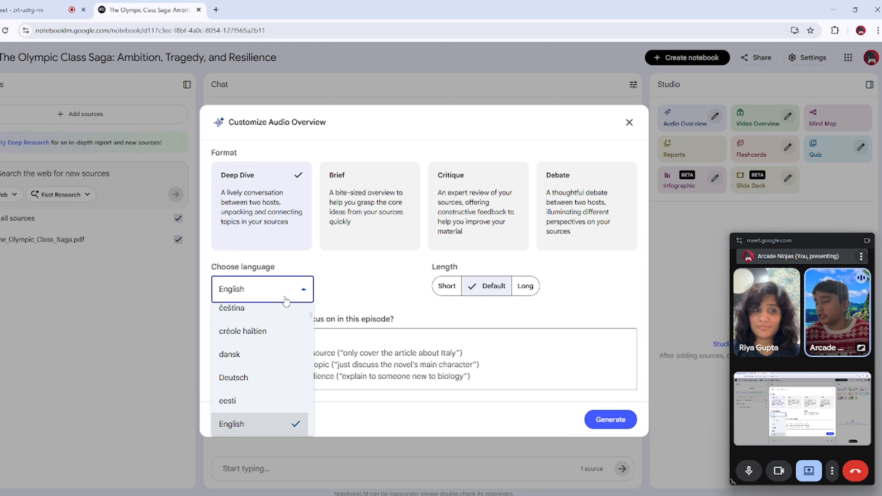
left_click(286, 301)
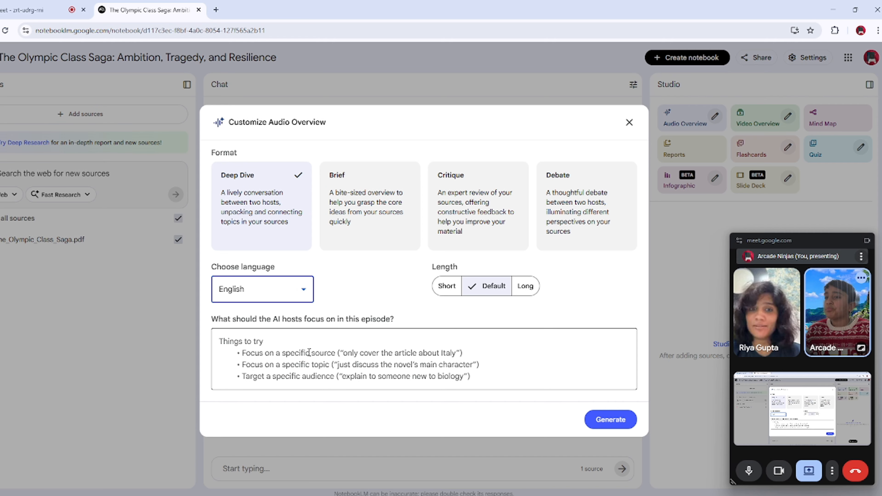
left_click(233, 346)
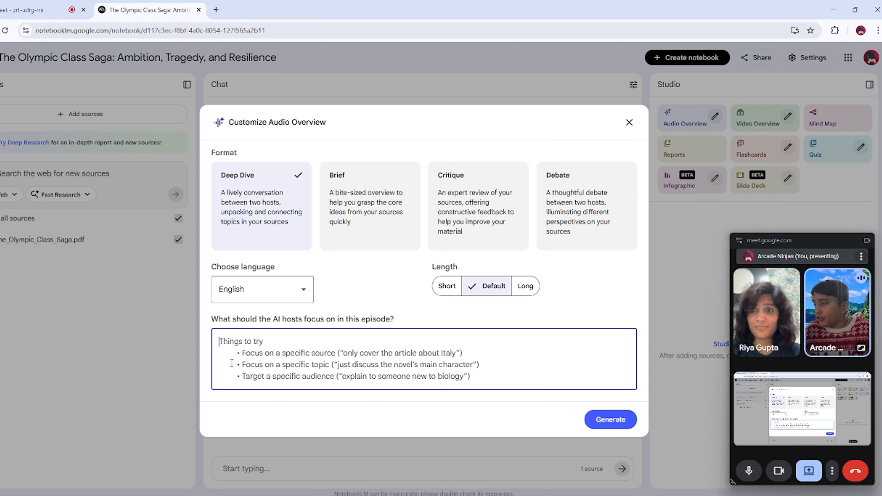
type("the dates the ships were built")
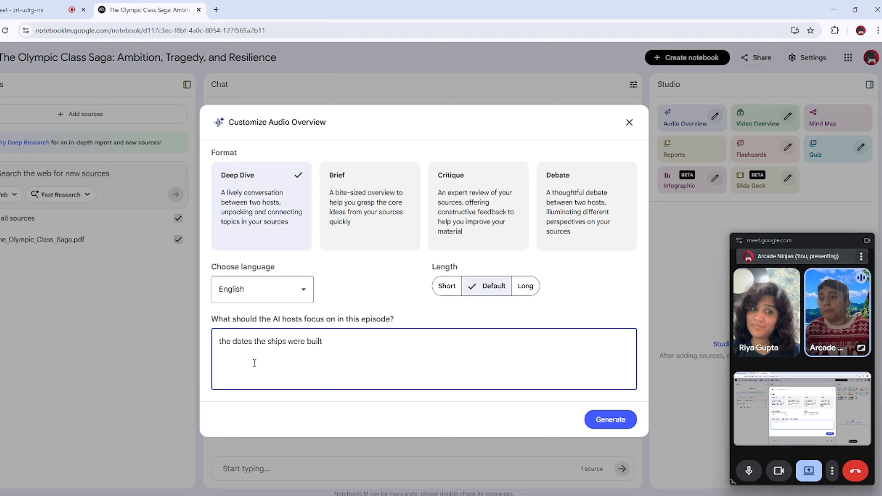
left_click_drag(332, 348, 224, 373)
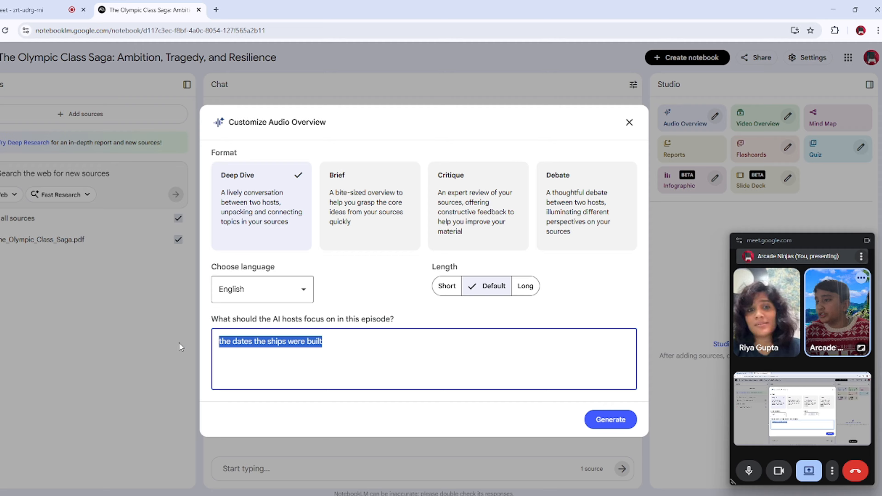
left_click(391, 368)
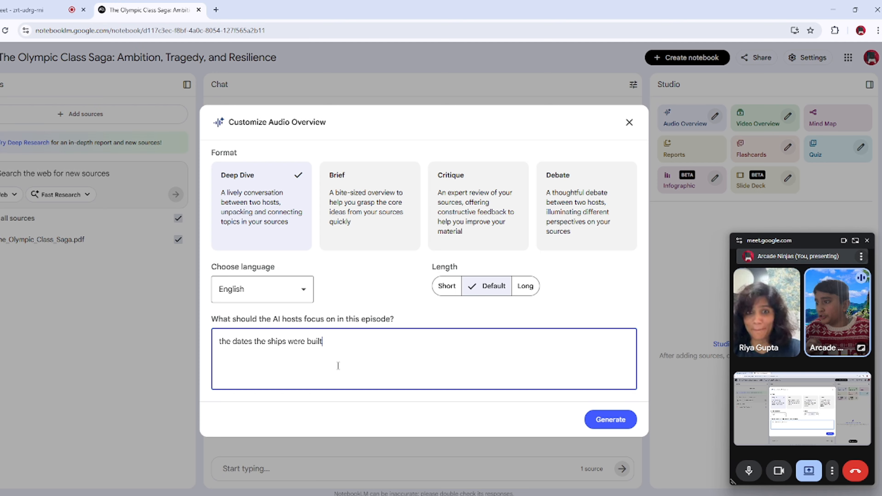
left_click_drag(351, 353, 206, 361)
left_click(317, 349)
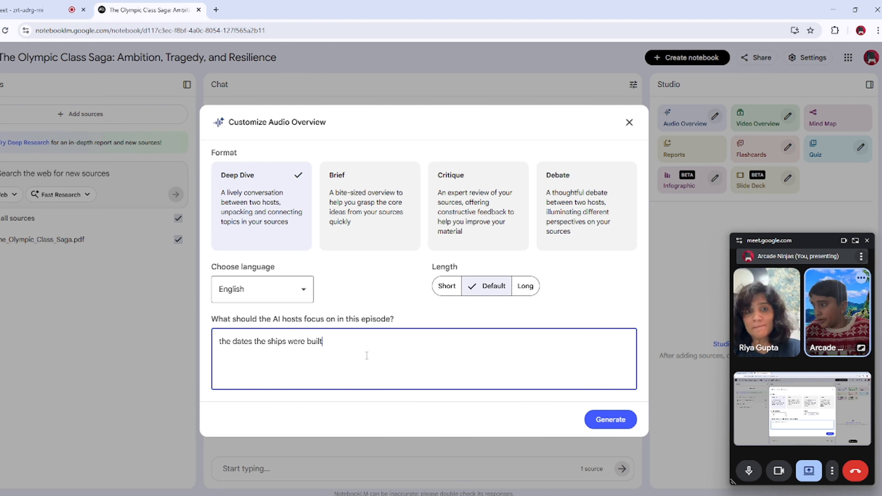
left_click(614, 424)
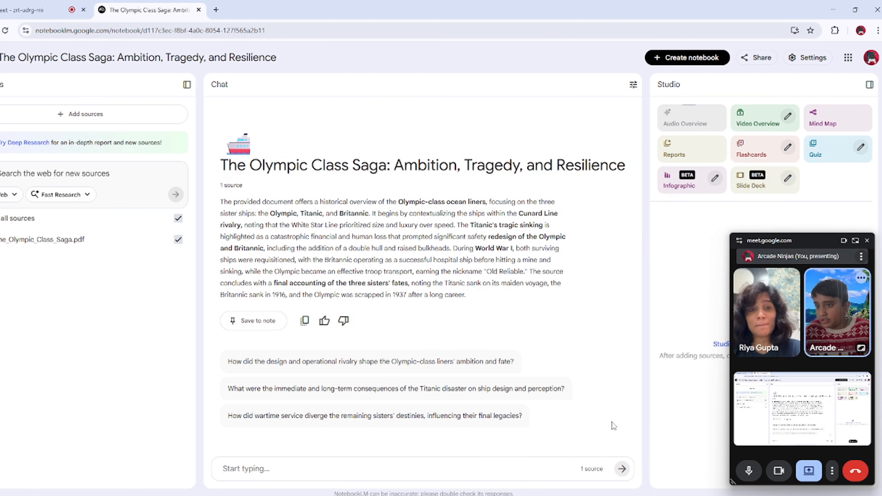
Step: Open the Video Overview customization options and look through the available languages, keeping English
left_click_drag(756, 234, 755, 265)
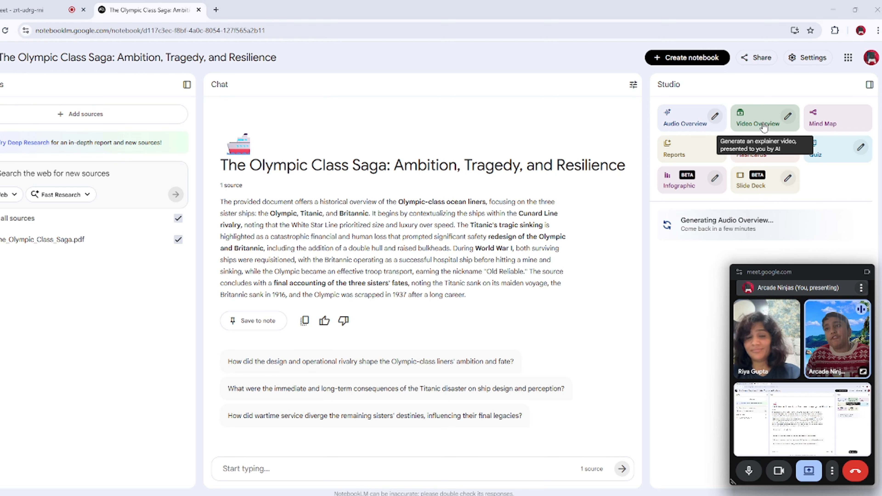
left_click(789, 117)
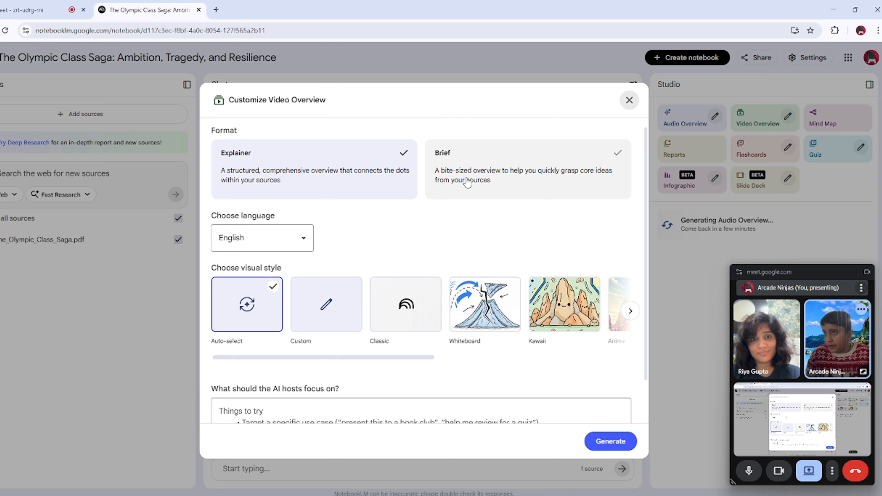
left_click(292, 240)
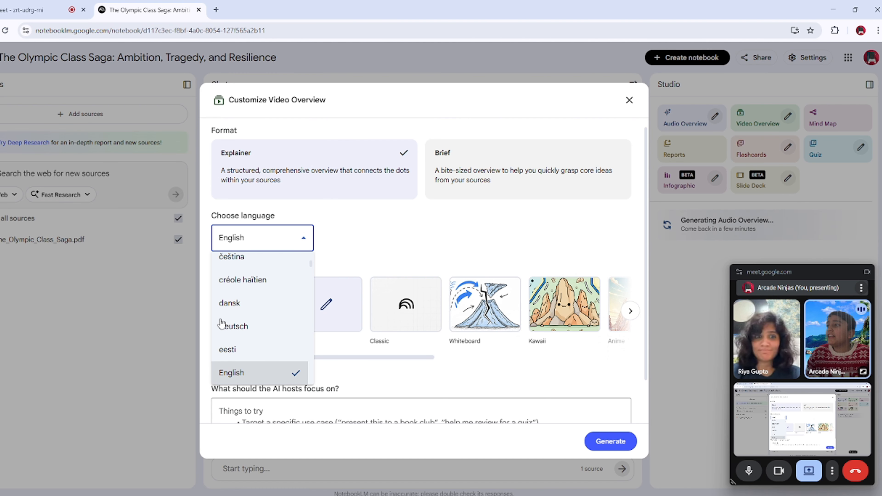
scroll(250, 364, "down", 2)
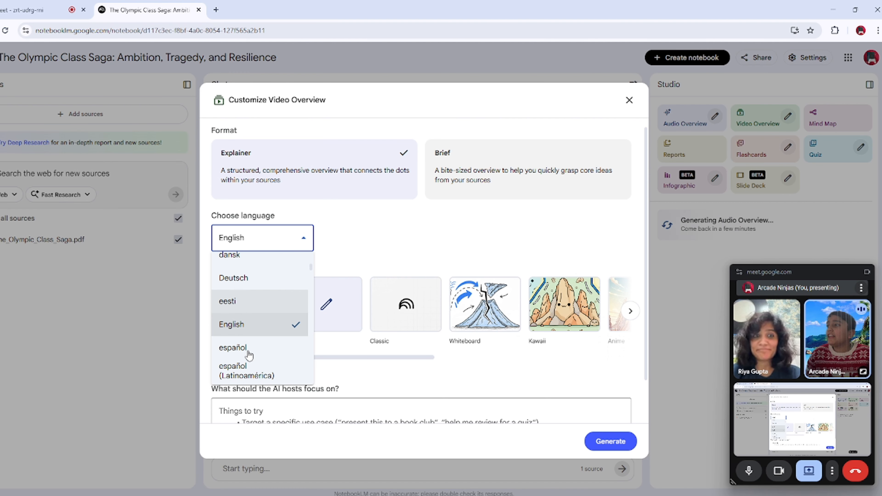
left_click(288, 237)
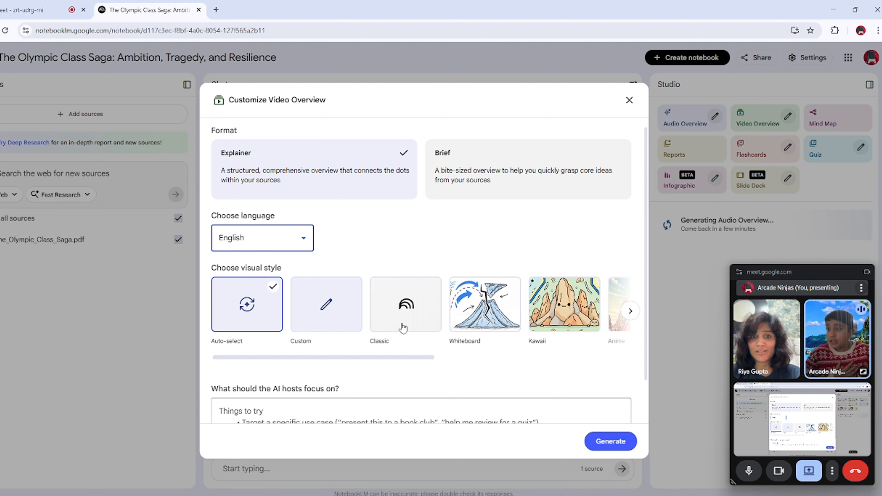
Step: Examine the full range of visual styles offered for the Video Overview, from Auto-select to Paper-craft
left_click(633, 313)
left_click(634, 314)
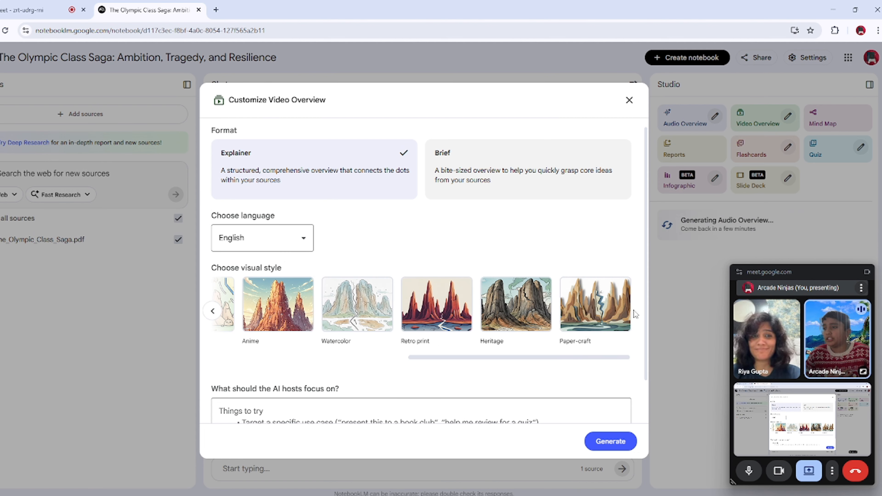
left_click(212, 311)
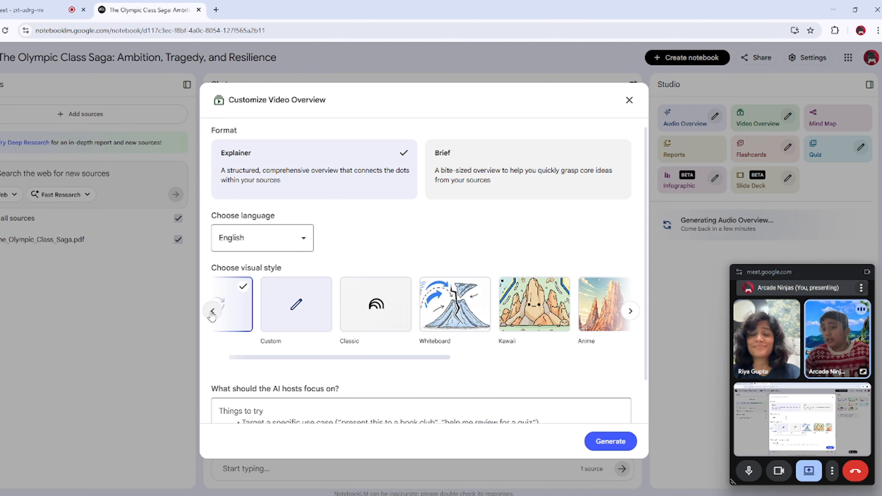
left_click(213, 313)
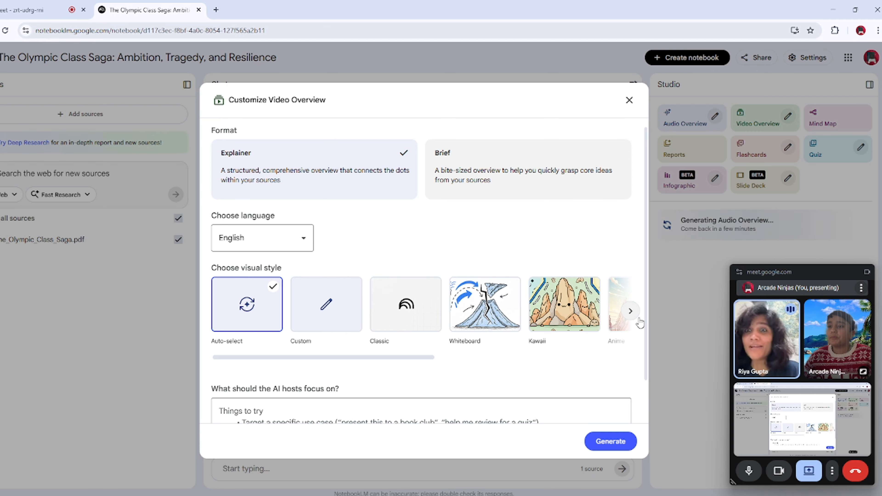
left_click(631, 312)
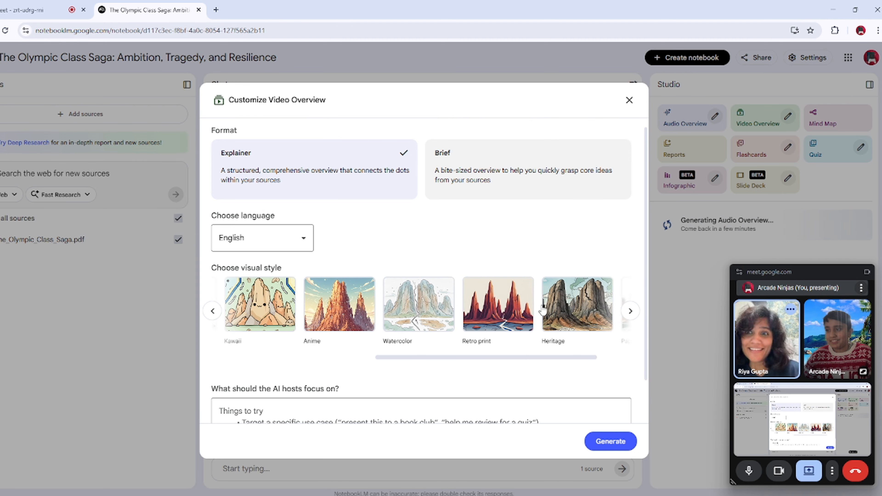
left_click(213, 312)
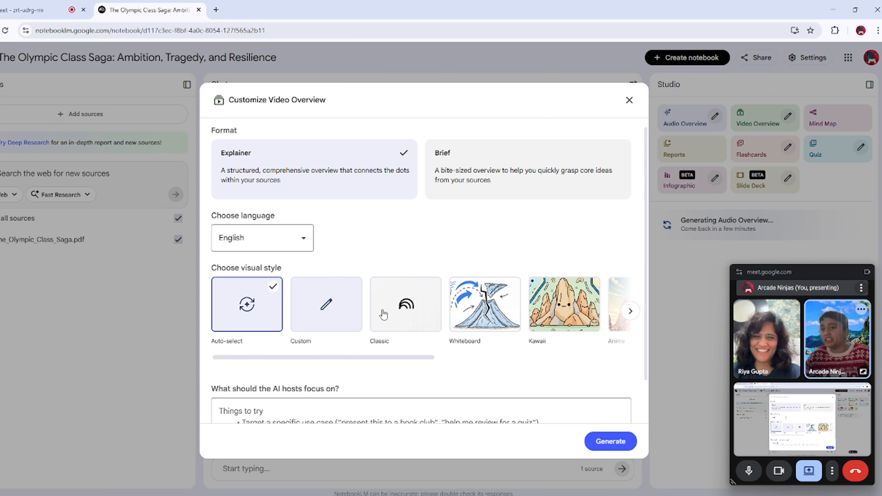
left_click(631, 311)
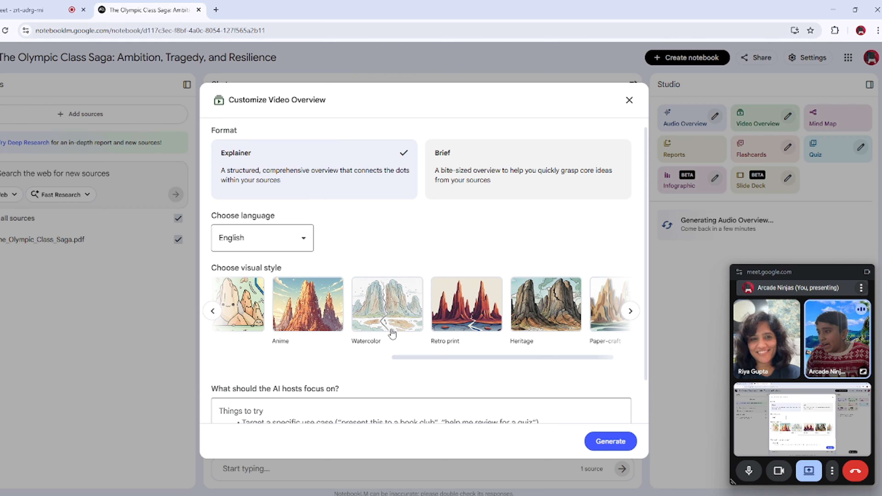
left_click(213, 314)
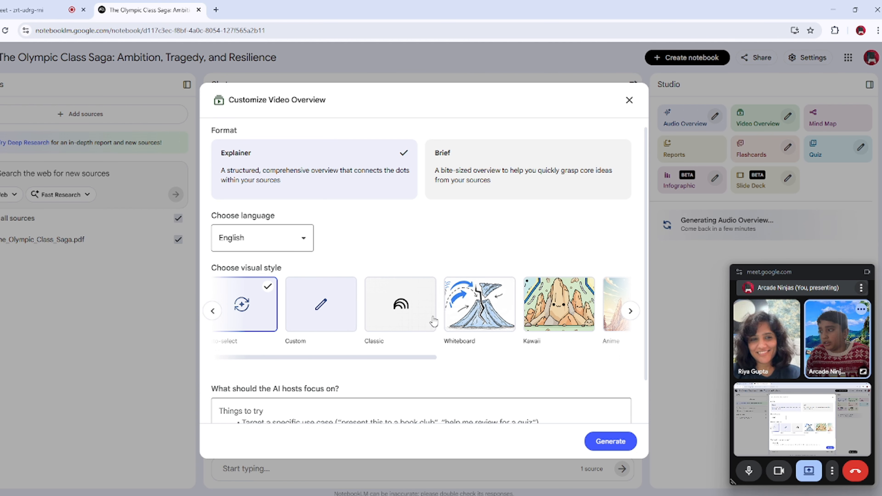
left_click(631, 312)
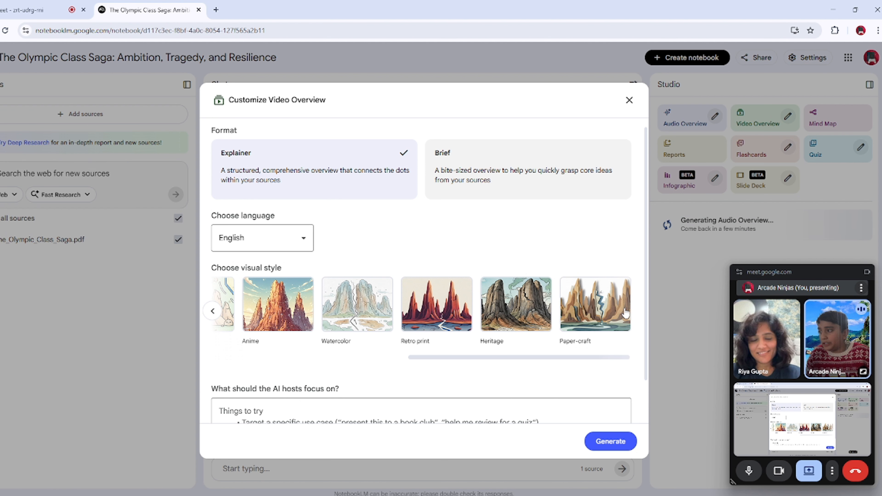
left_click(213, 312)
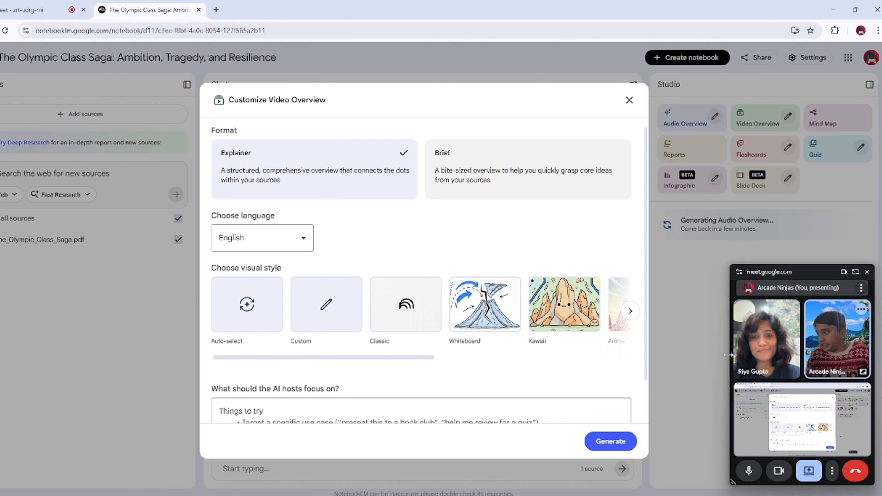
Step: Generate the Video Overview in the Explainer format and English, leaving the AI hosts' focus blank
scroll(313, 373, "down", 2)
left_click(300, 376)
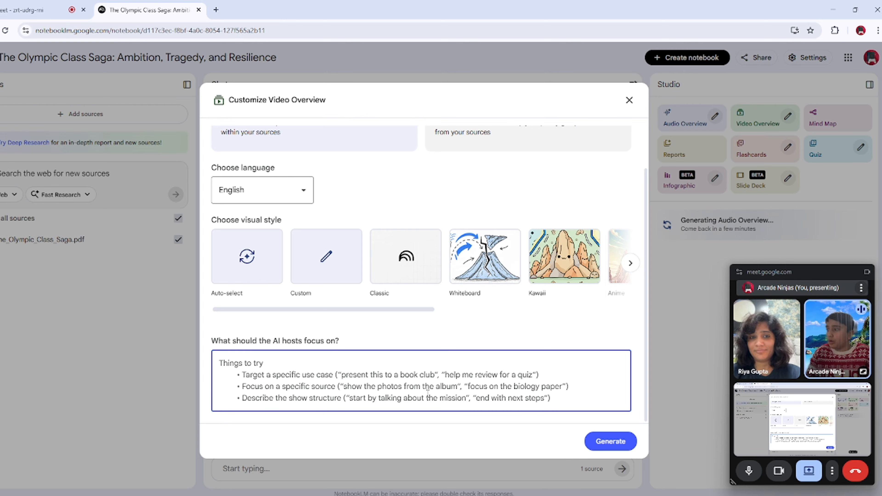
left_click(623, 449)
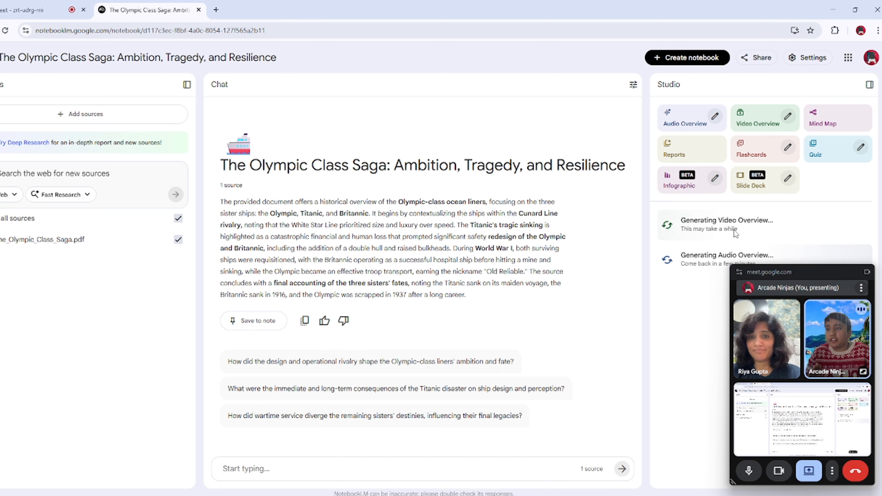
Step: Generate a mind map from the notebook's source and open it for viewing
left_click(835, 124)
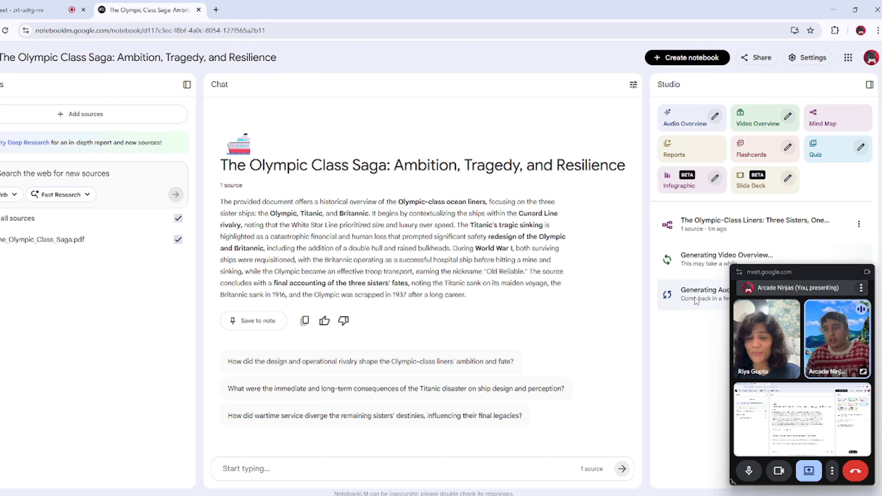
left_click(738, 225)
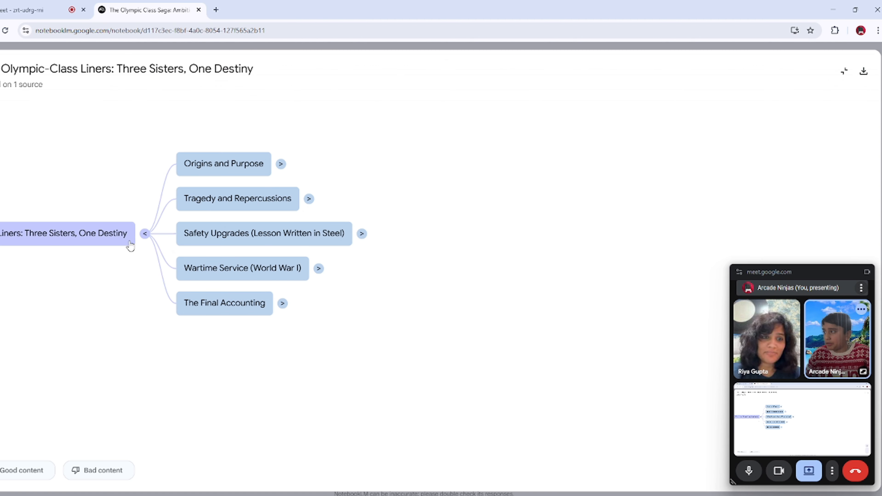
left_click_drag(119, 177, 257, 177)
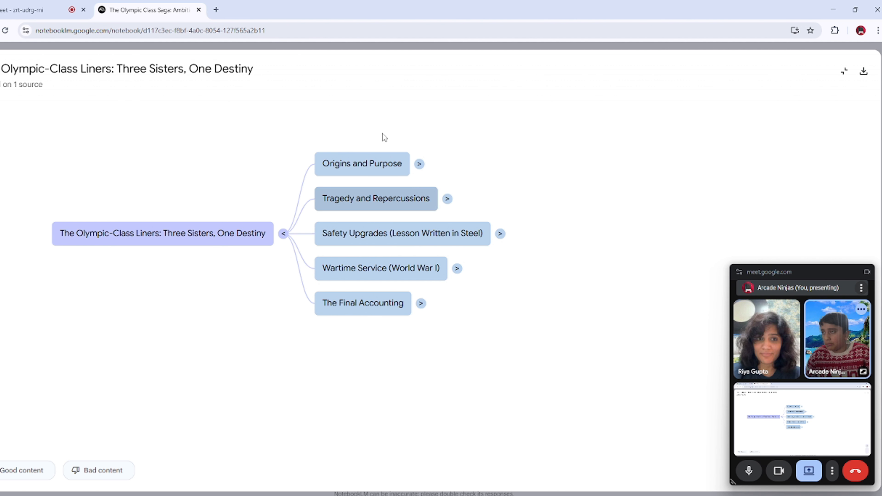
Step: Expand the mind map's main branches: Origins and Purpose, Tragedy and Repercussions, Safety Upgrades, Wartime Service and The Final Accounting
left_click(420, 164)
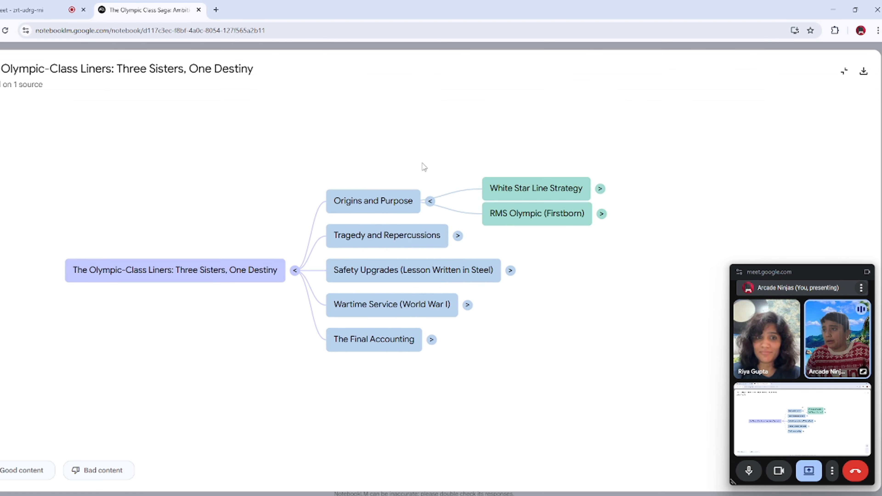
left_click(478, 306)
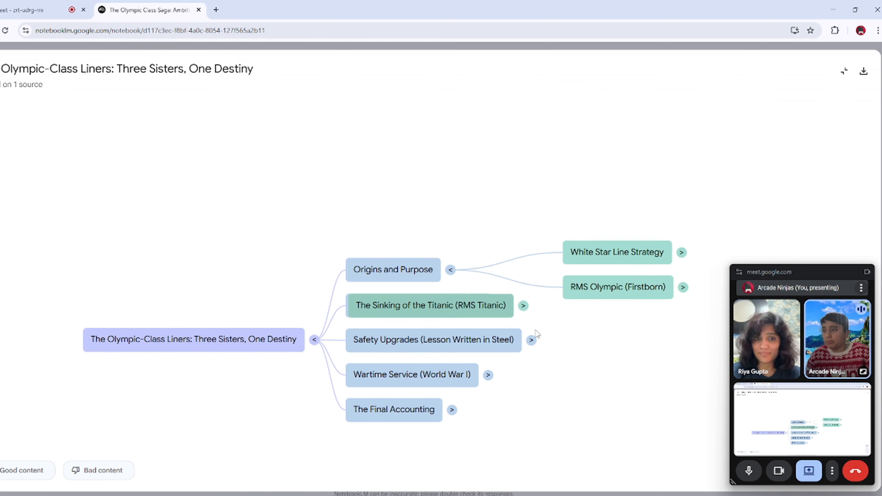
left_click(517, 306)
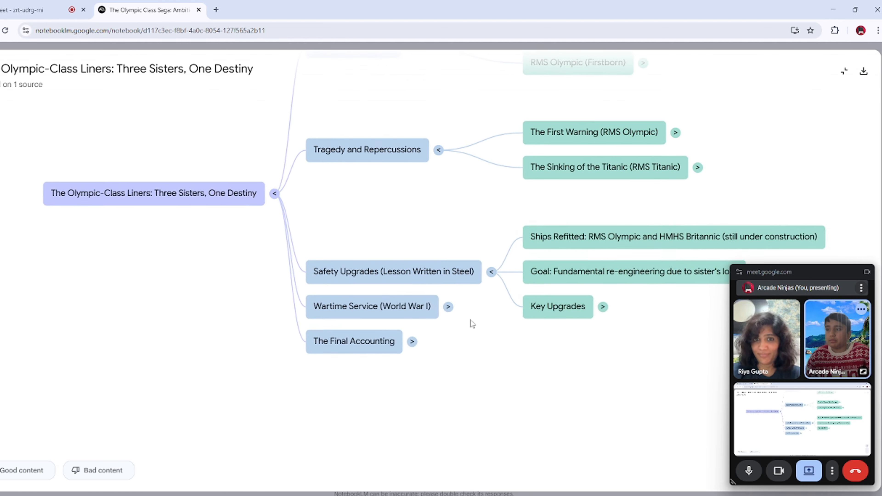
left_click(447, 305)
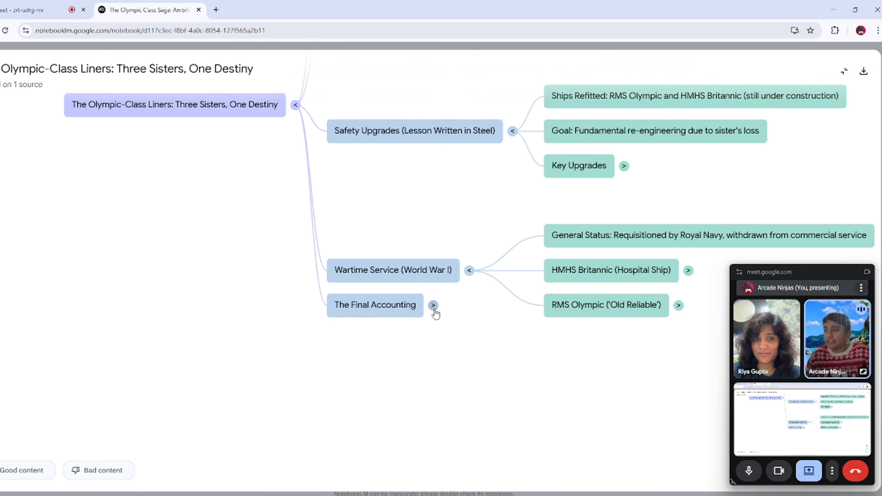
left_click(432, 311)
scroll(523, 394, "down", 6)
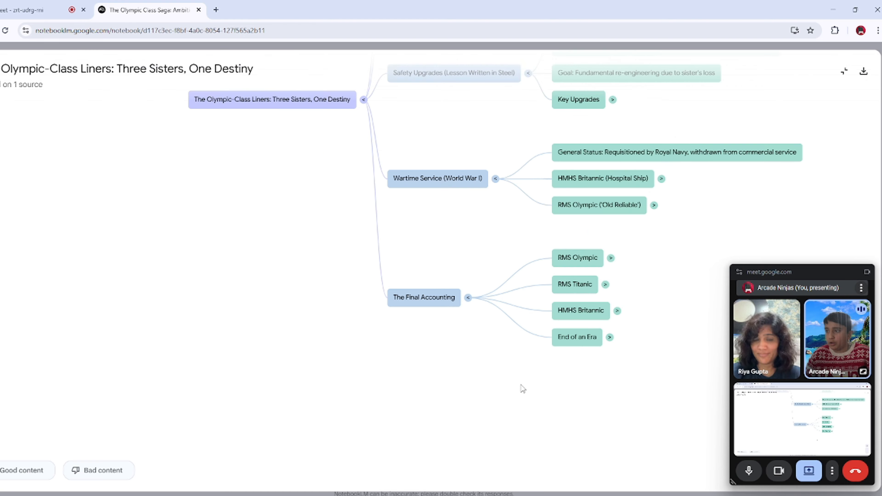
left_click_drag(640, 345, 537, 345)
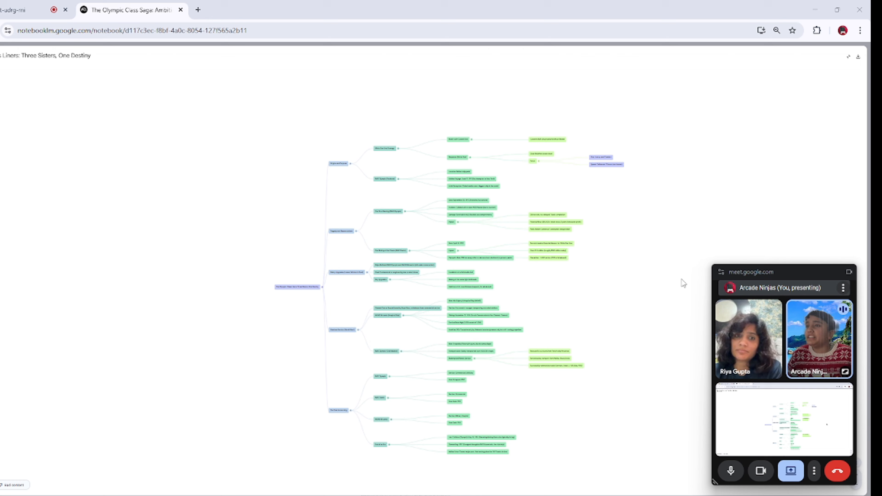
left_click_drag(683, 284, 642, 256)
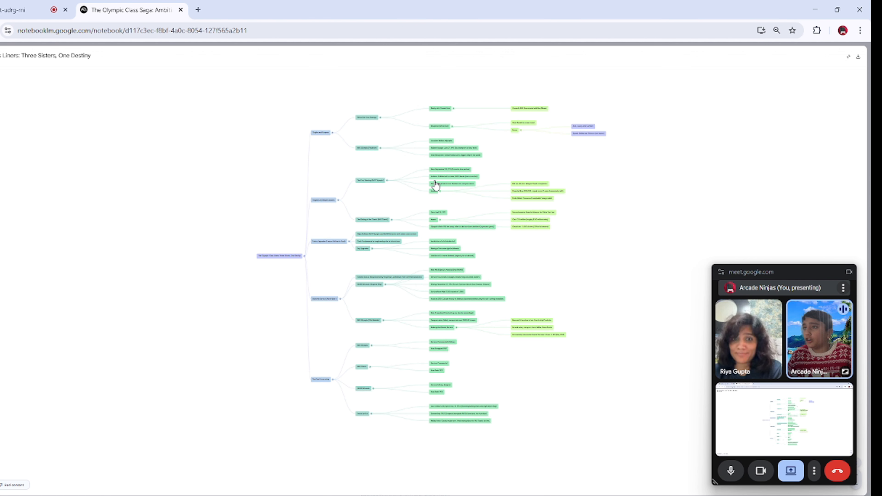
Step: Collapse and re-expand the Key Upgrades node under Safety Upgrades to examine its entries
scroll(369, 255, "up", 2)
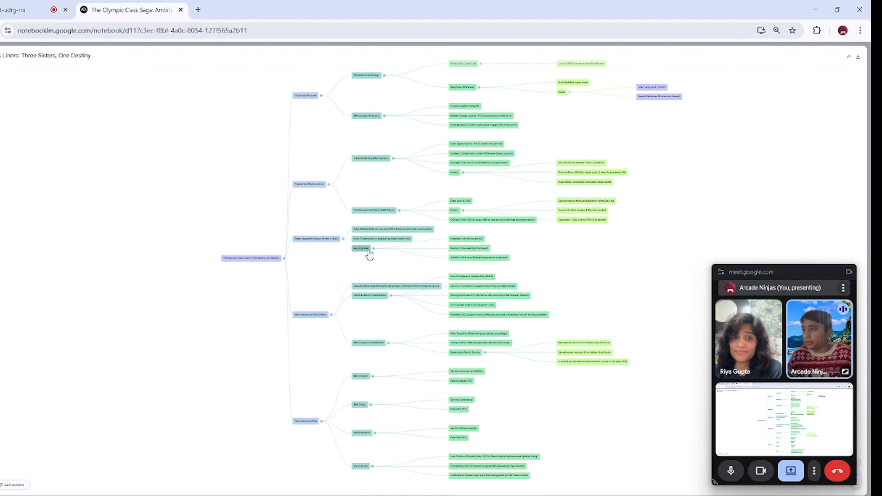
scroll(369, 255, "up", 5)
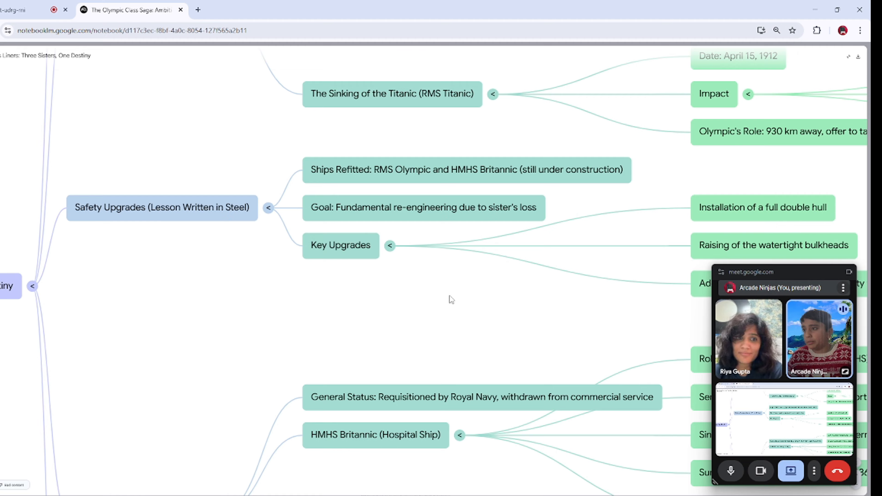
left_click_drag(450, 296, 292, 316)
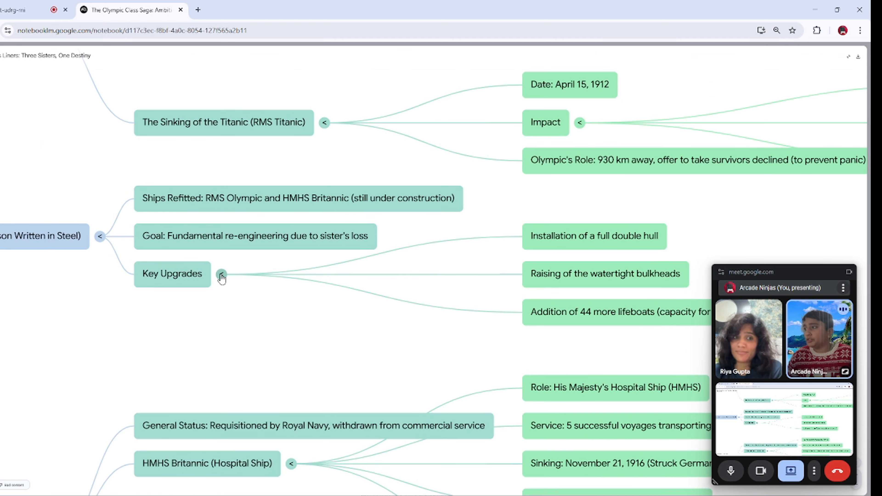
left_click(221, 275)
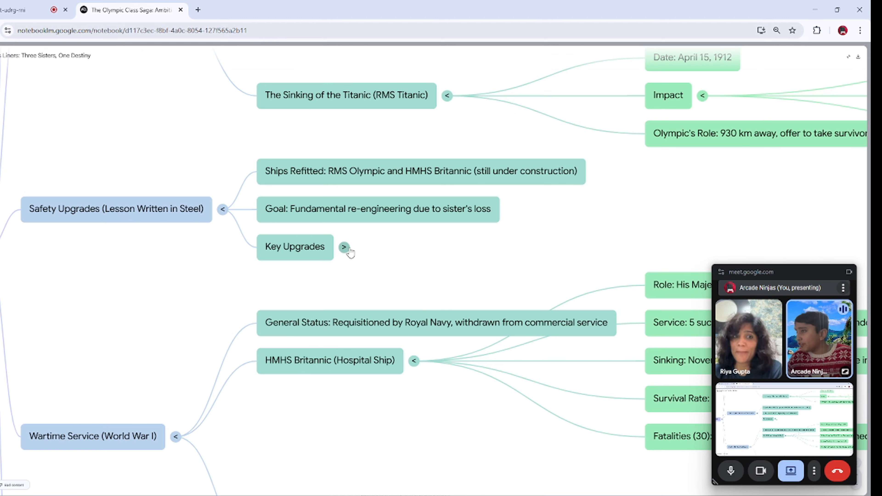
left_click(349, 249)
left_click_drag(509, 315, 156, 383)
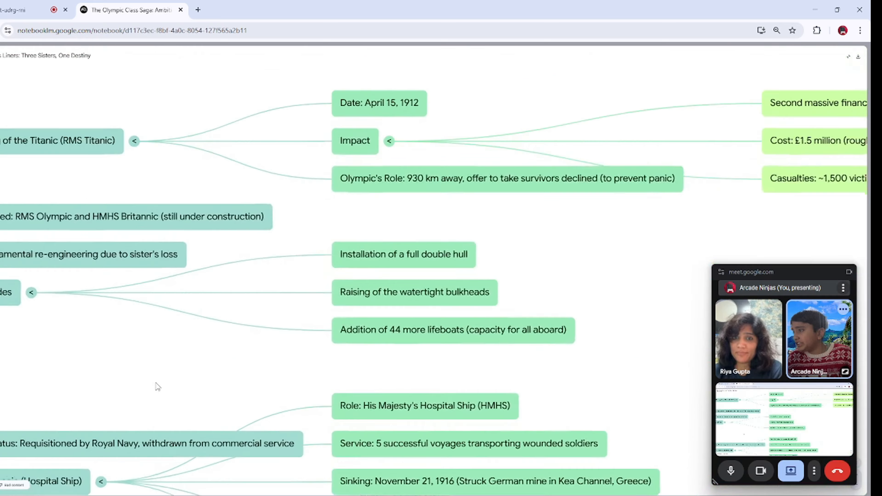
Step: Collapse and re-expand the Sinking of the Titanic node under Tragedy and Repercussions to examine its details
left_click(163, 181)
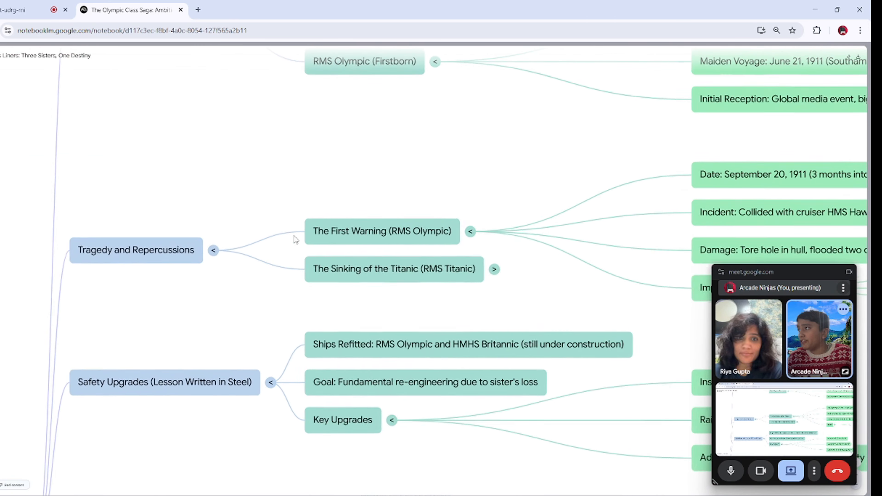
left_click(497, 271)
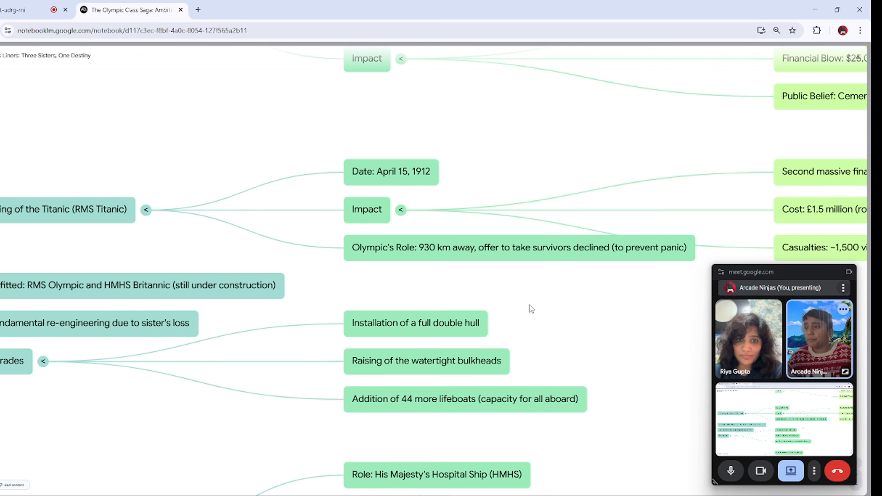
scroll(532, 301, "down", 10)
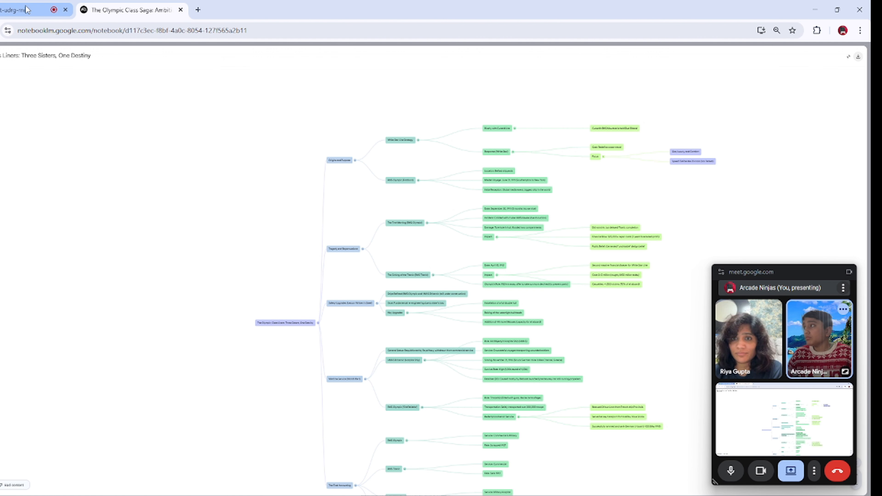
Step: Switch to the Google Meet call to check it
left_click(27, 16)
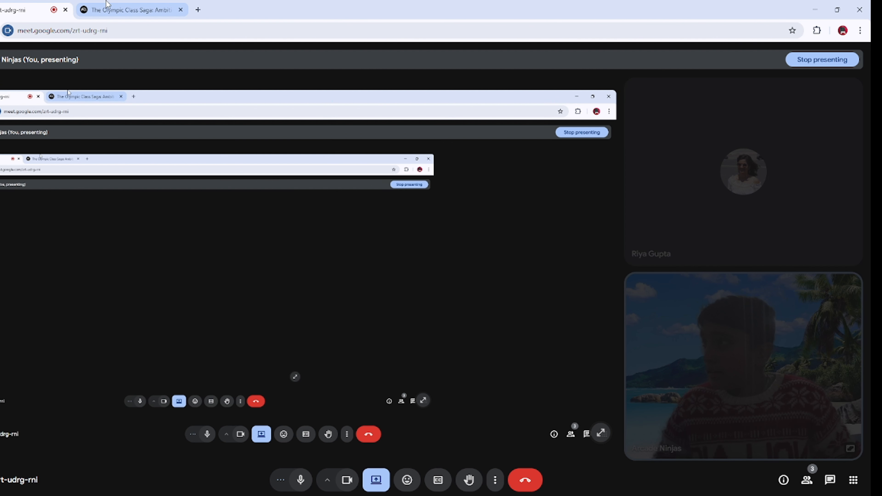
Step: Switch back to the Olympic Class Saga notebook and set its page zoom to 100%
left_click(106, 4)
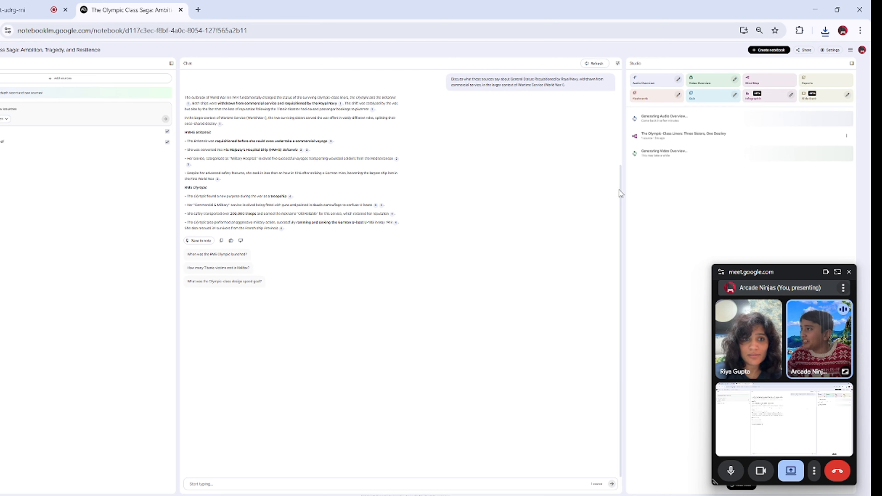
key("ctrl+plus")
key("ctrl+plus")
key("ctrl+plus")
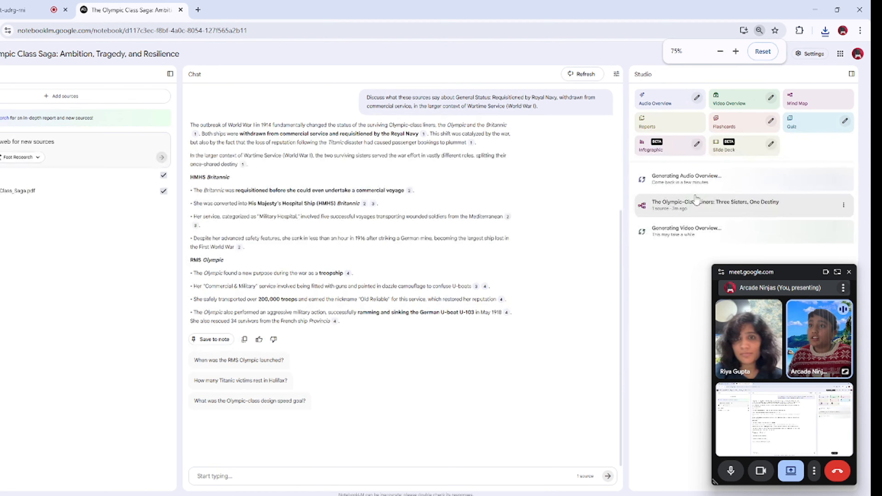
left_click(736, 51)
left_click(735, 51)
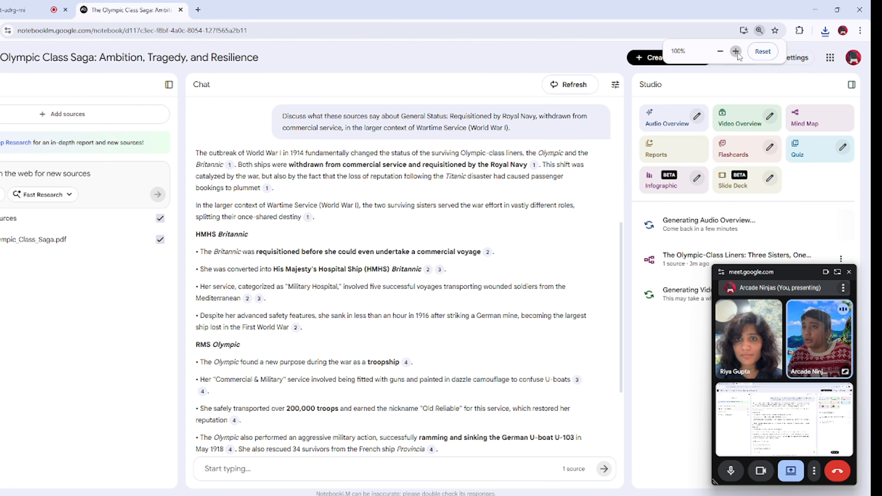
left_click_drag(519, 286, 459, 227)
left_click(562, 266)
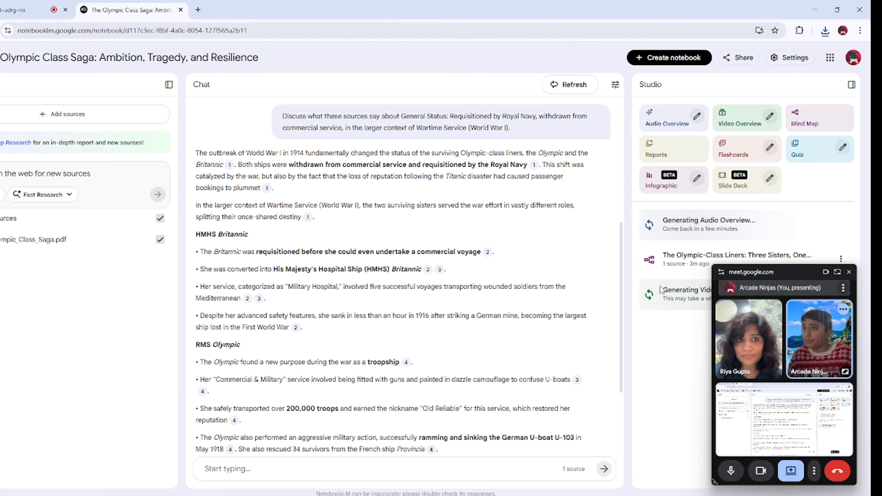
Step: Shrink the floating call window and generate a report from the source in the suggested Case Study format
left_click_drag(733, 266, 733, 319)
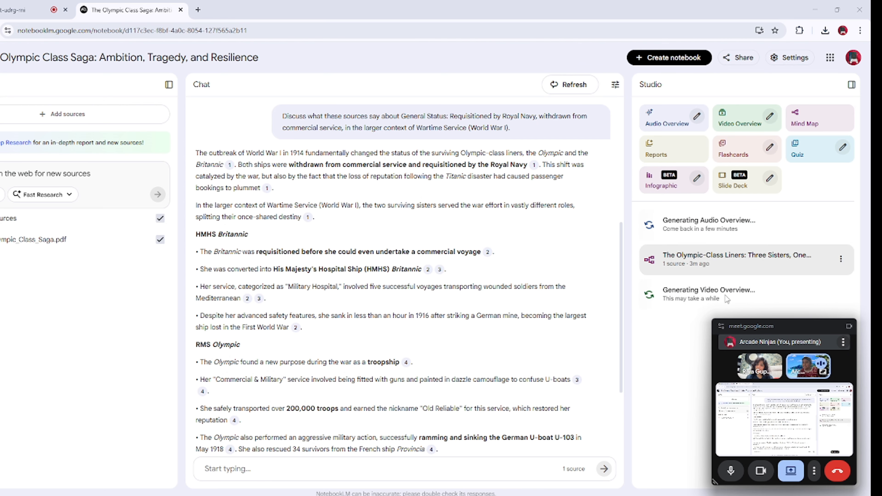
left_click(672, 157)
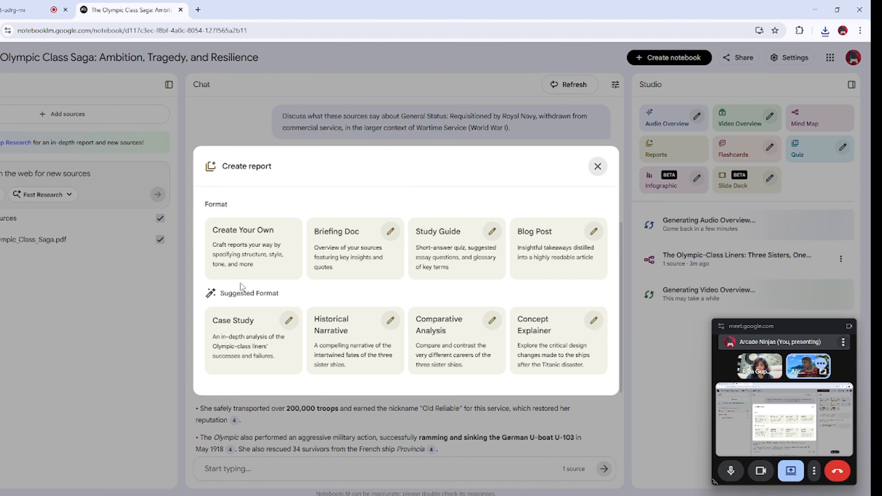
left_click(232, 338)
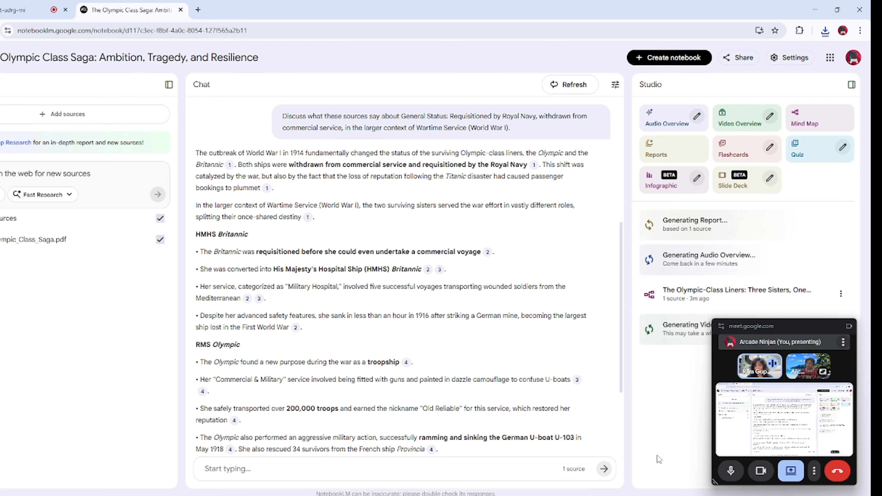
Step: Generate flashcards with the number of cards set to Fewer and the difficulty set to Easy, leaving the topic blank
left_click(770, 147)
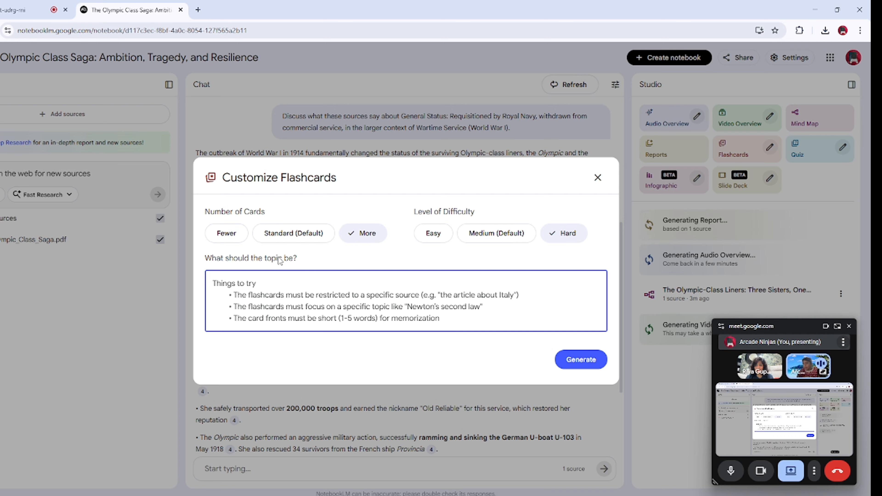
left_click(226, 233)
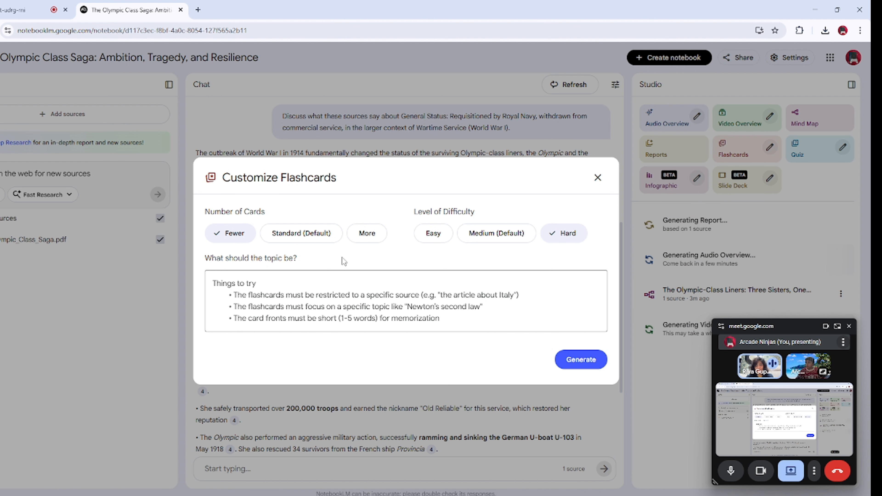
left_click(427, 239)
left_click(248, 279)
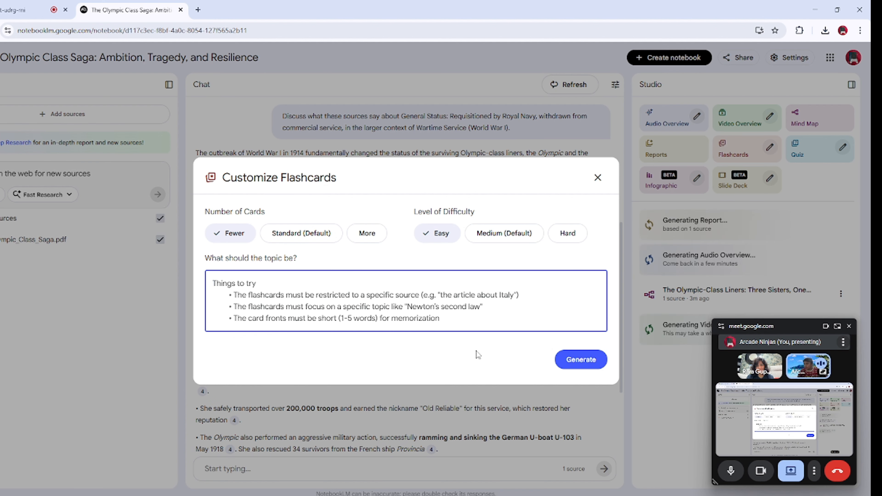
left_click(582, 360)
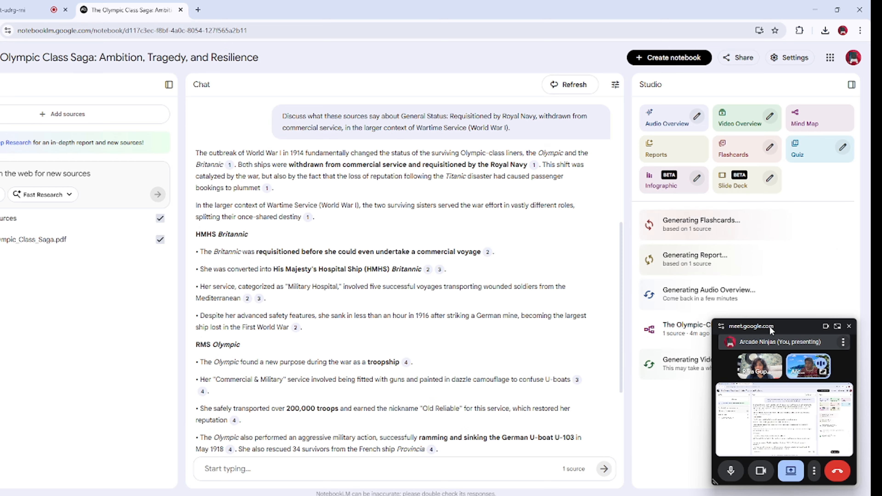
Step: Shrink the floating call window further and generate a quiz with Fewer questions at Easy difficulty
left_click(686, 331)
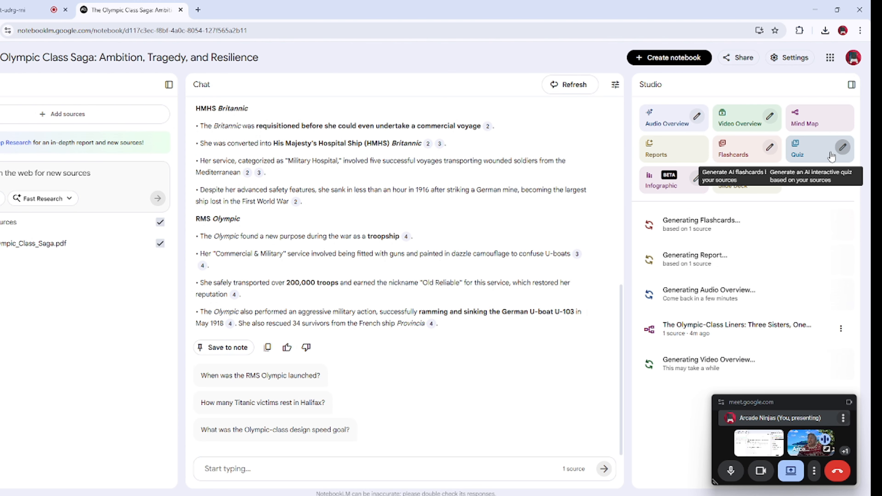
left_click(844, 148)
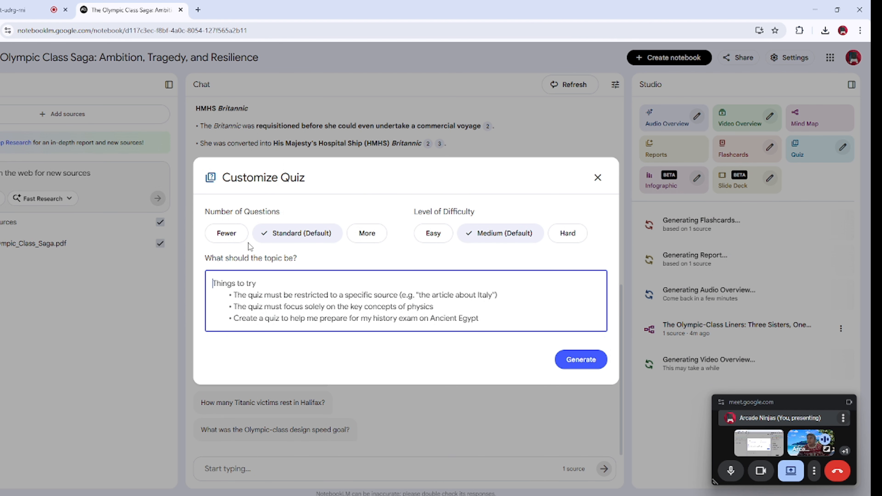
left_click(218, 235)
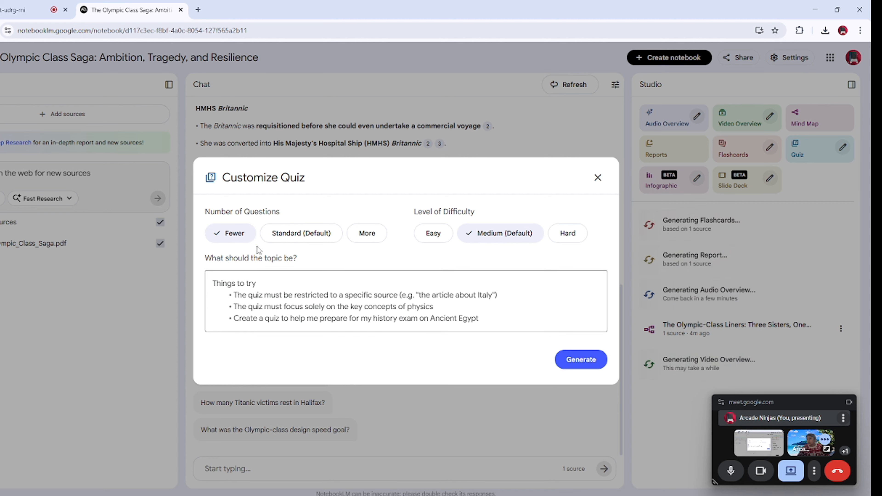
left_click(314, 236)
left_click(365, 233)
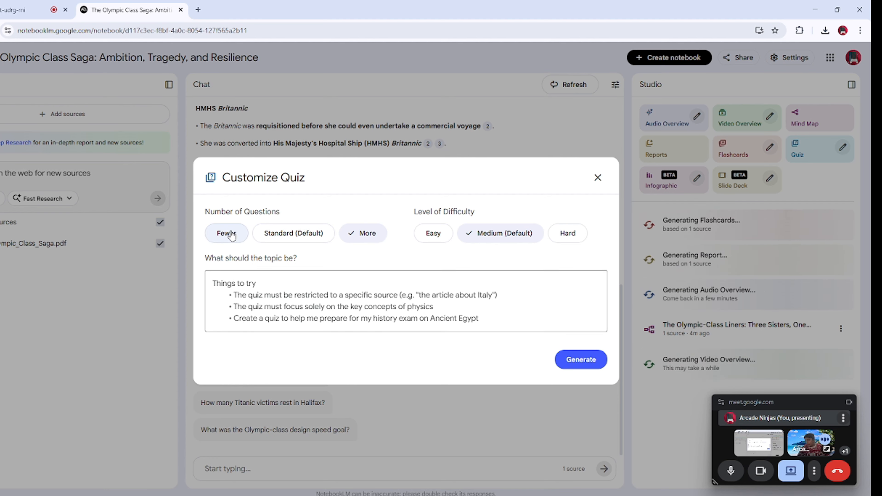
left_click(227, 233)
left_click(430, 243)
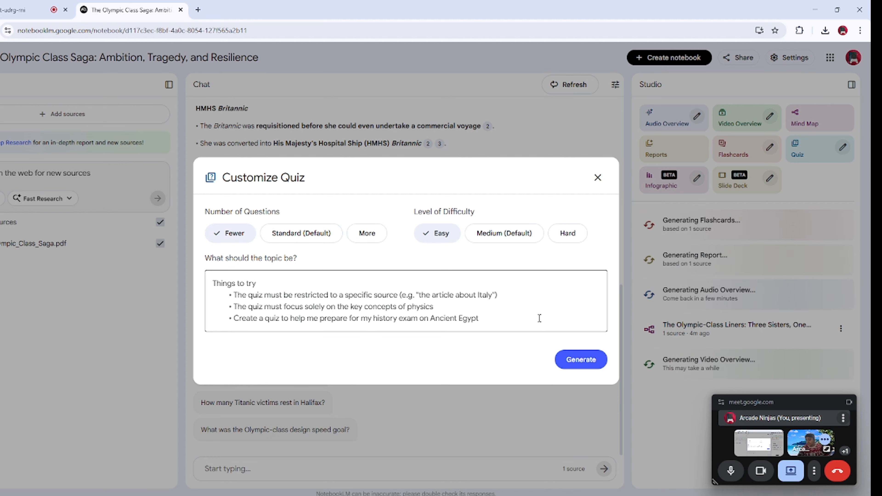
left_click(577, 361)
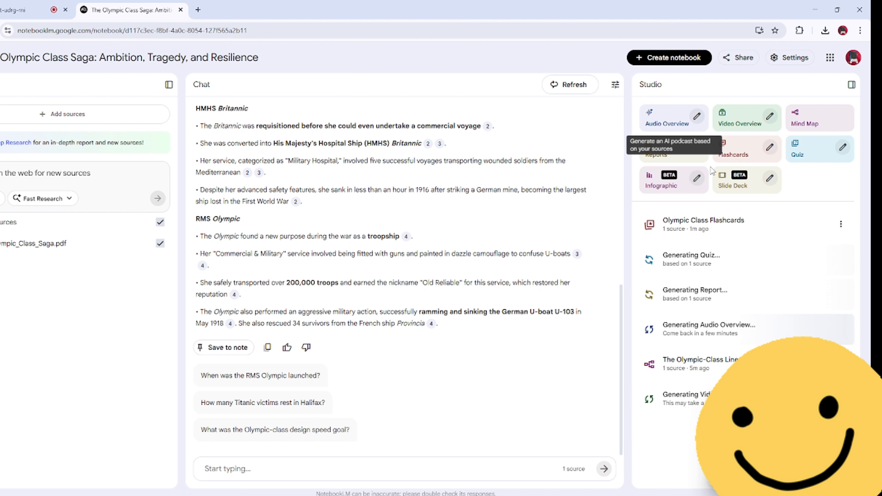
Step: Generate an infographic in English with Landscape orientation and the Concise level of detail, without a description
left_click(698, 179)
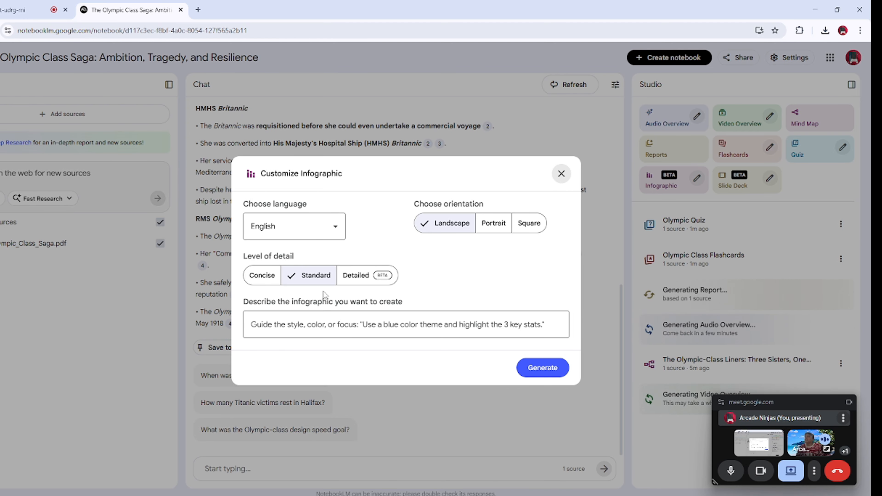
left_click(367, 280)
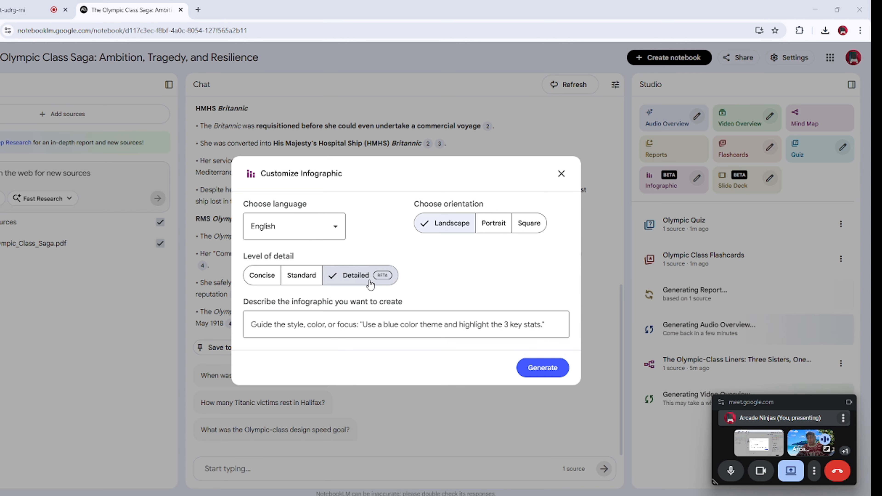
left_click(302, 285)
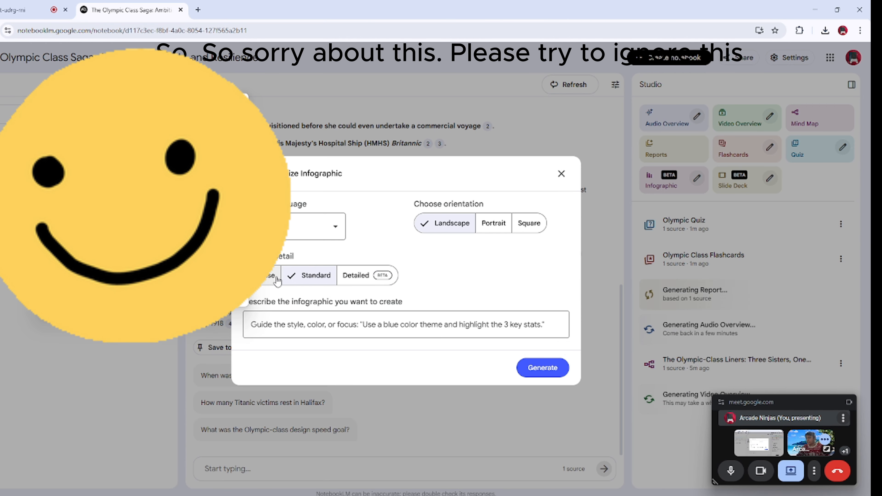
left_click(268, 276)
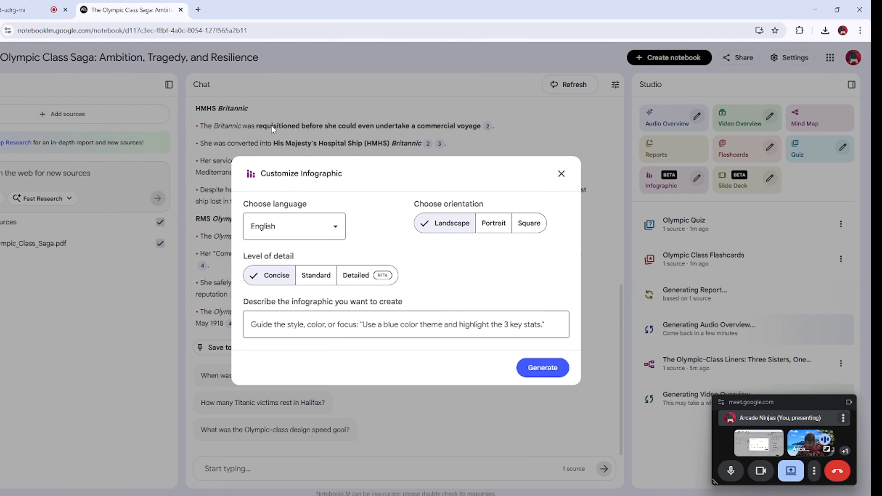
left_click(299, 238)
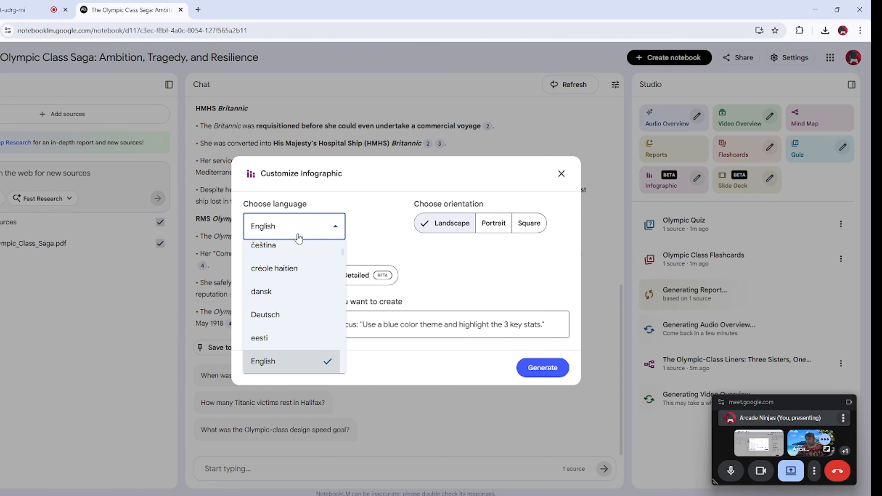
left_click(298, 239)
left_click(321, 318)
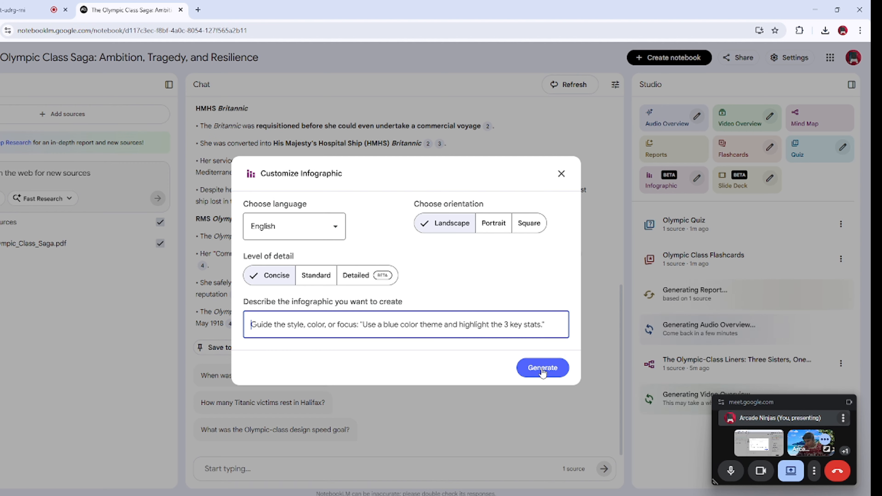
left_click(536, 368)
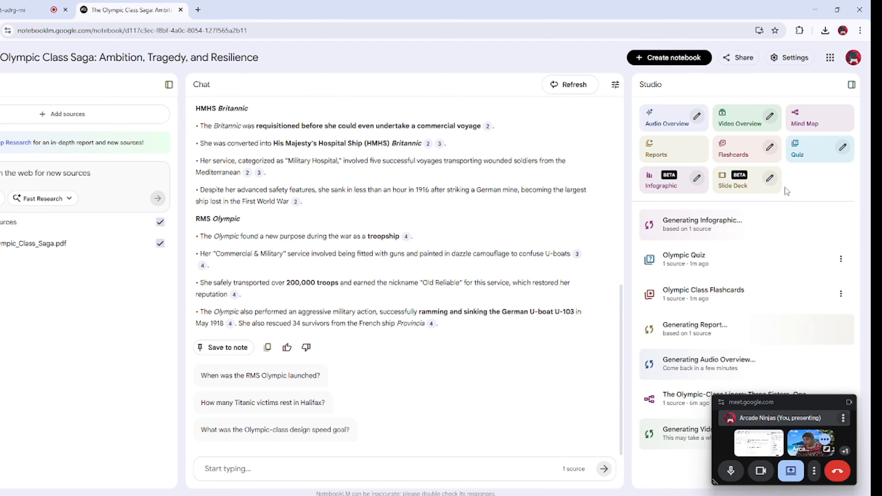
Step: Move the floating call window clear of the generated items and open the Olympic Quiz
left_click_drag(771, 400, 410, 286)
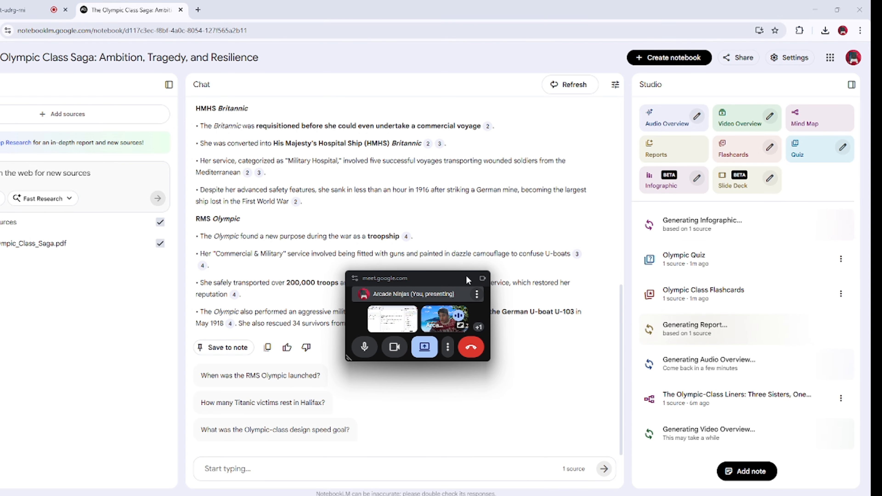
left_click_drag(434, 286, 524, 48)
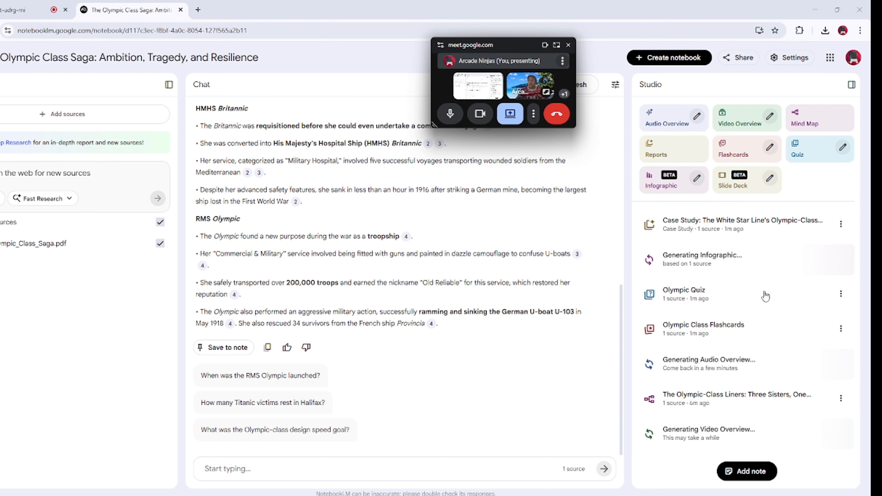
left_click(691, 299)
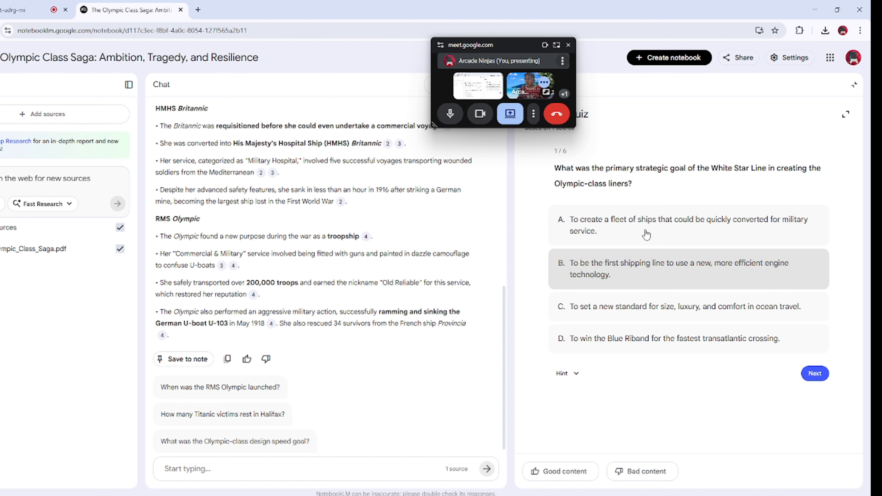
Step: Answer the first quiz question with option C and the second with option A, and close the quiz
left_click(672, 307)
left_click(812, 412)
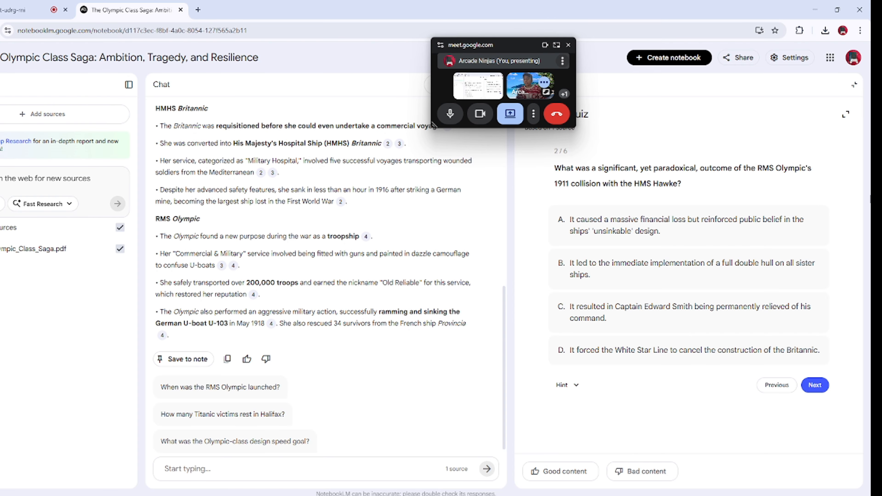
left_click(652, 228)
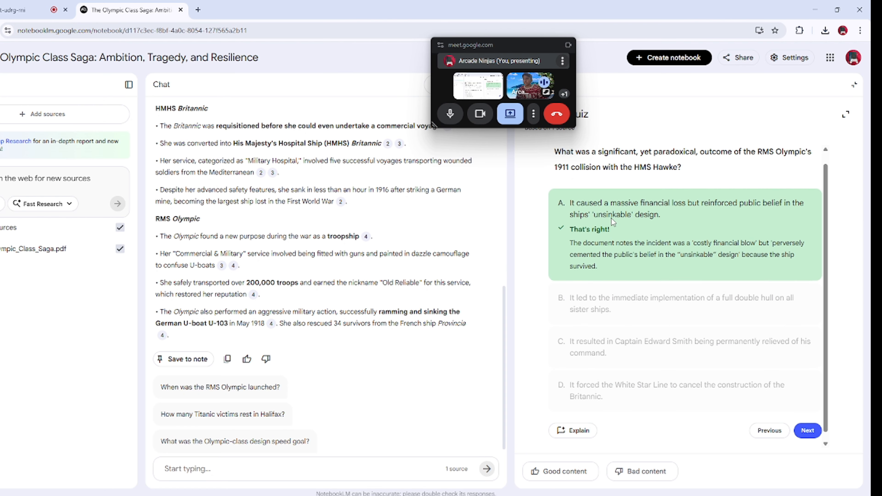
scroll(620, 222, "up", 1)
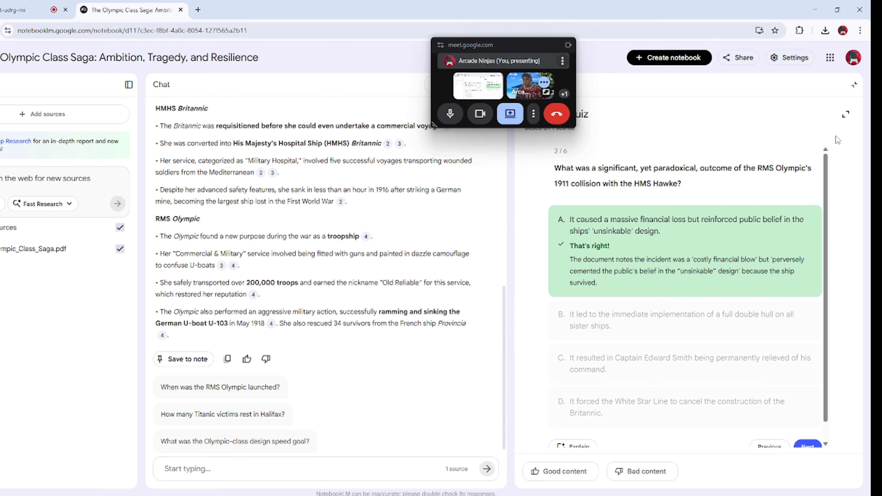
left_click(855, 86)
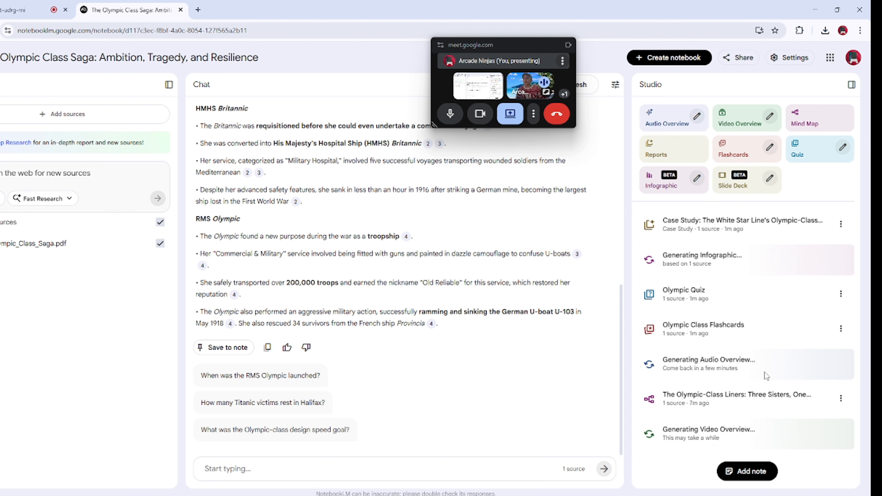
Step: Open the Olympic Class Flashcards and check how many cards the set contains
left_click(718, 336)
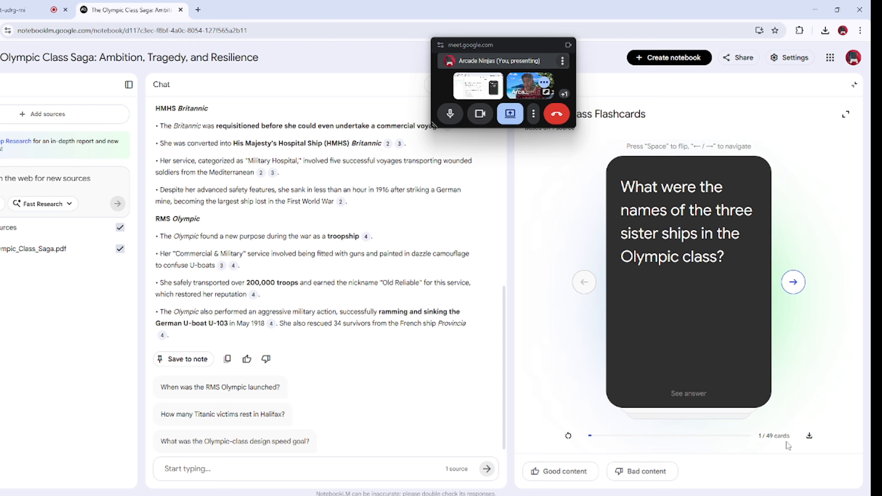
double_click(766, 436)
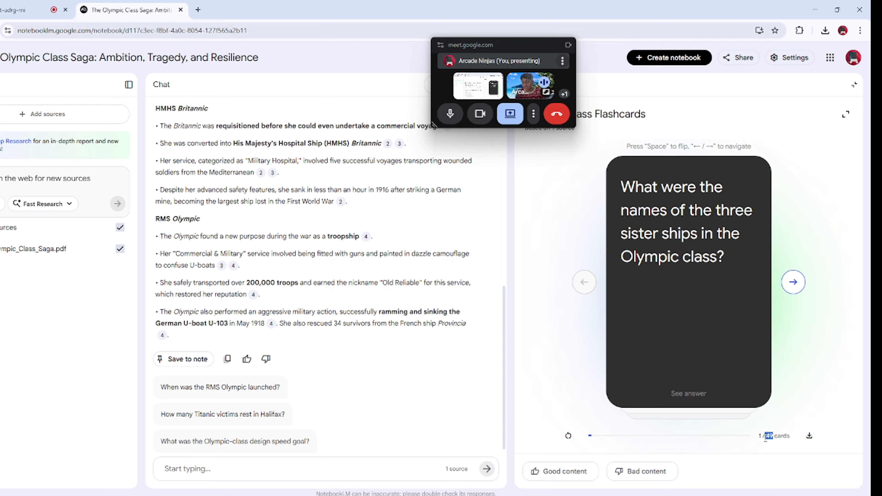